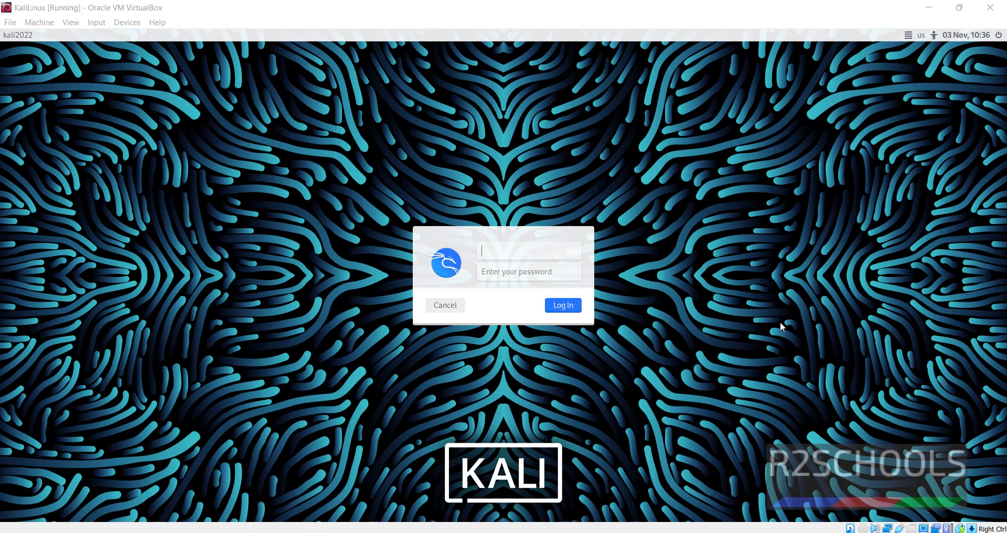
Sign in to the Kali desktop with the account's username and password, then open a terminal with Ctrl+Alt+T
click(545, 255)
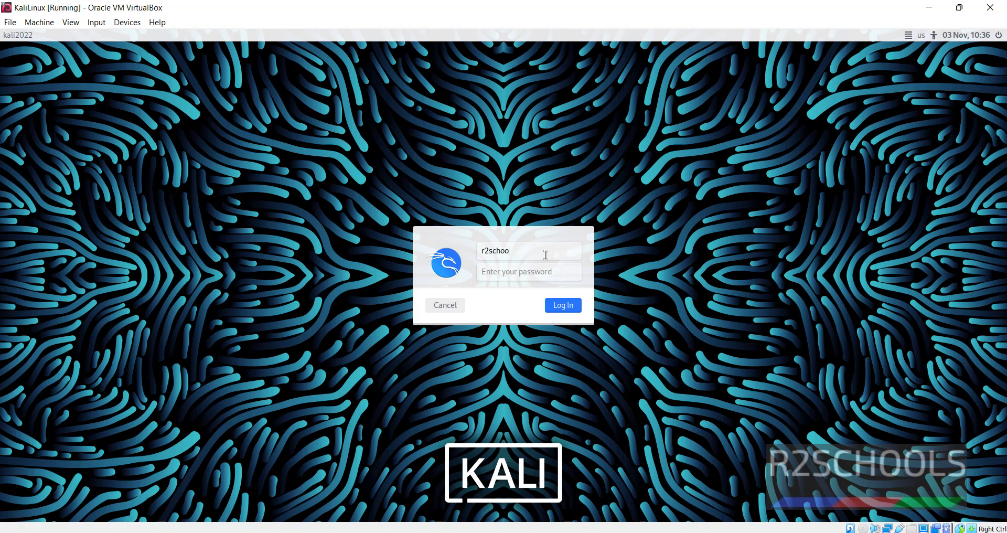
key(Tab)
key(Return)
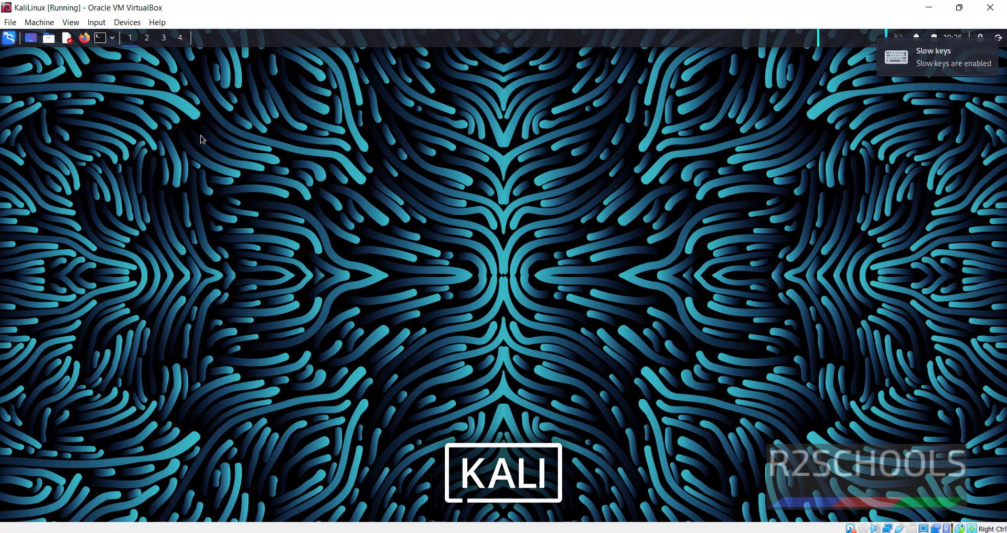
key(ctrl+alt+t)
Launch Firefox and load google.com
click(86, 44)
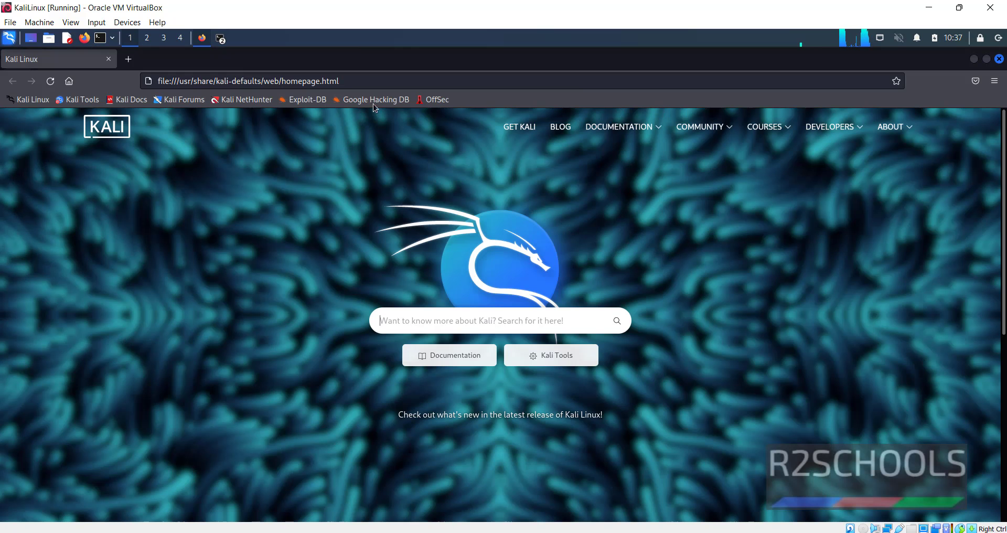
click(373, 76)
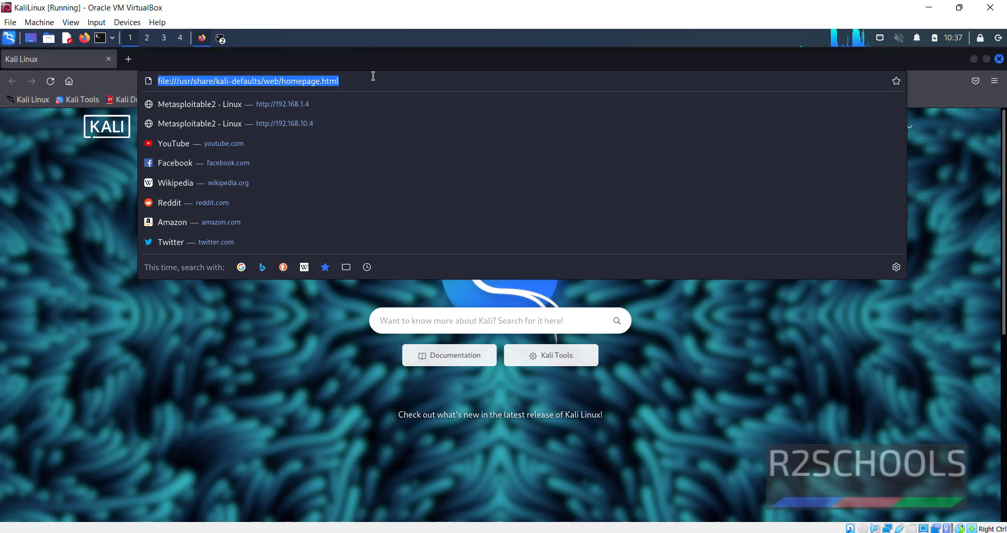
text(google.com)
key(Return)
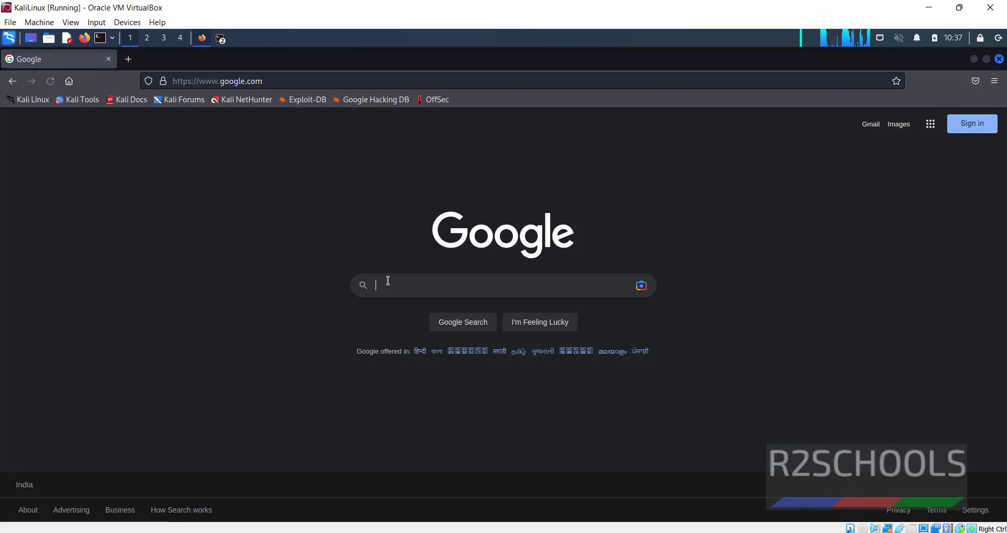
Search Google for Maltego, visit the maltego.com homepage, and return to the results
click(388, 280)
text(malt)
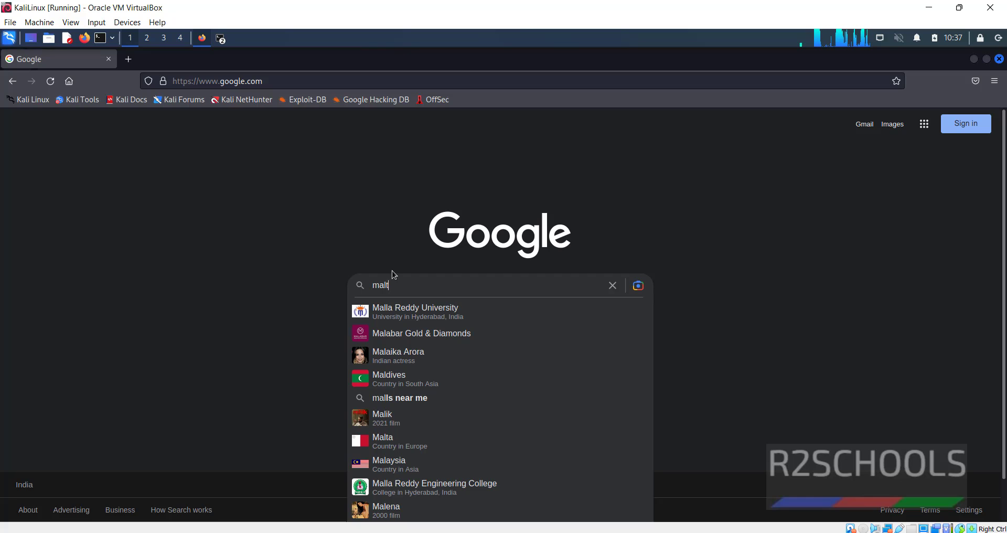
text(egp)
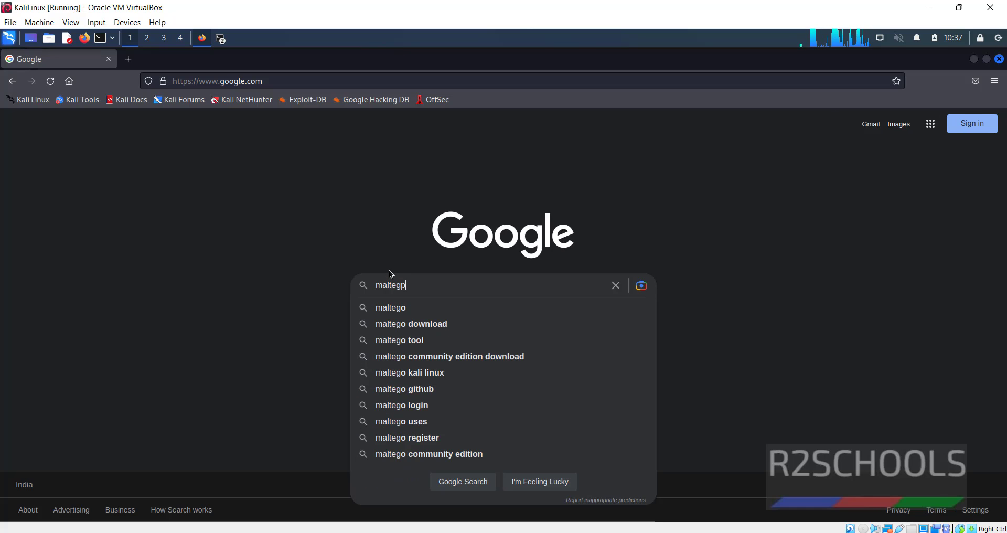
key(Return)
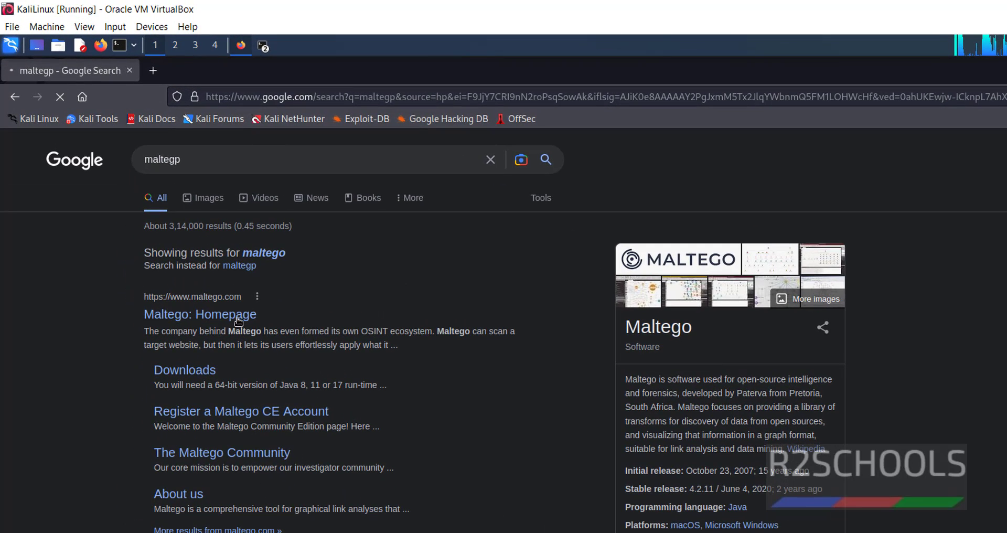
click(238, 317)
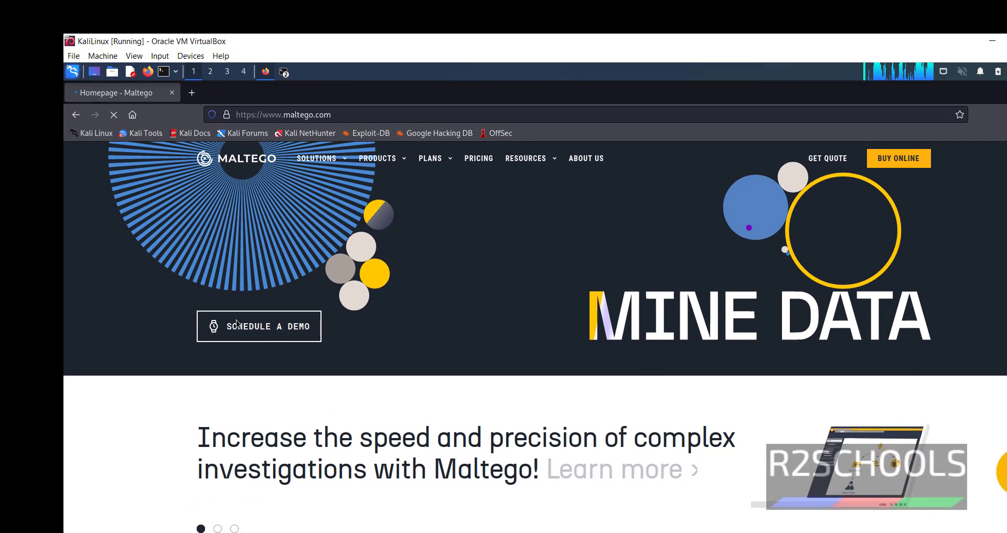
mouse_move(395, 166)
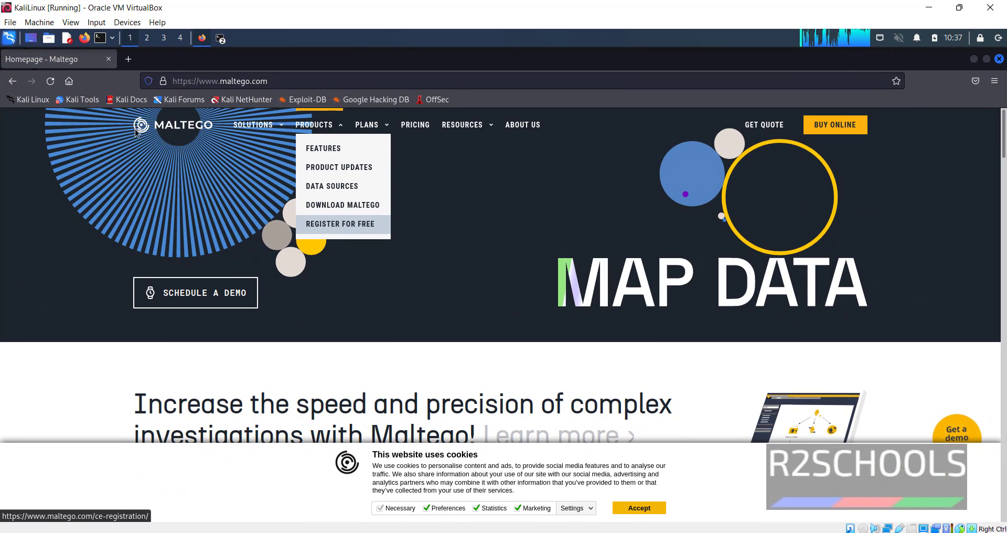
click(16, 84)
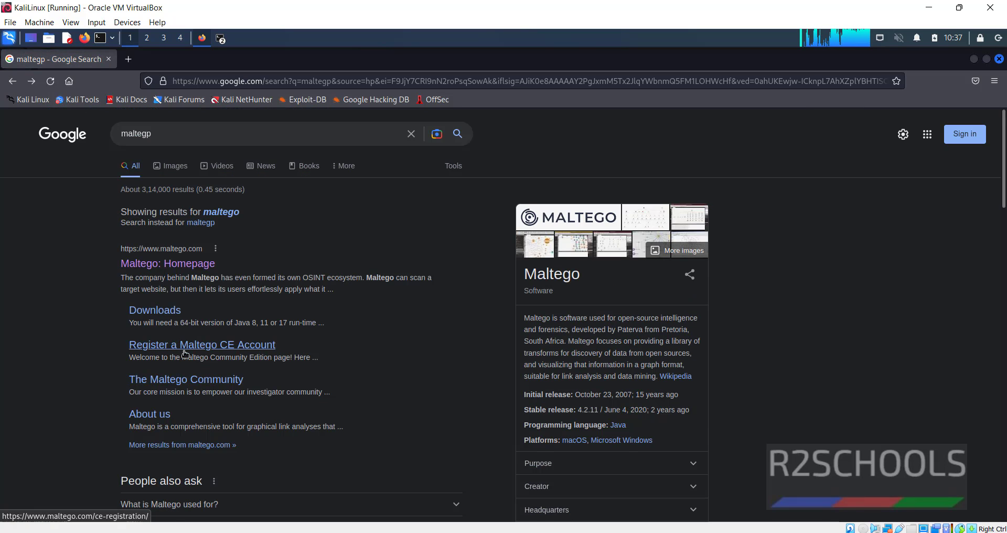
Open the Maltego CE registration page, accept cookies, and enter the first and last name
click(241, 350)
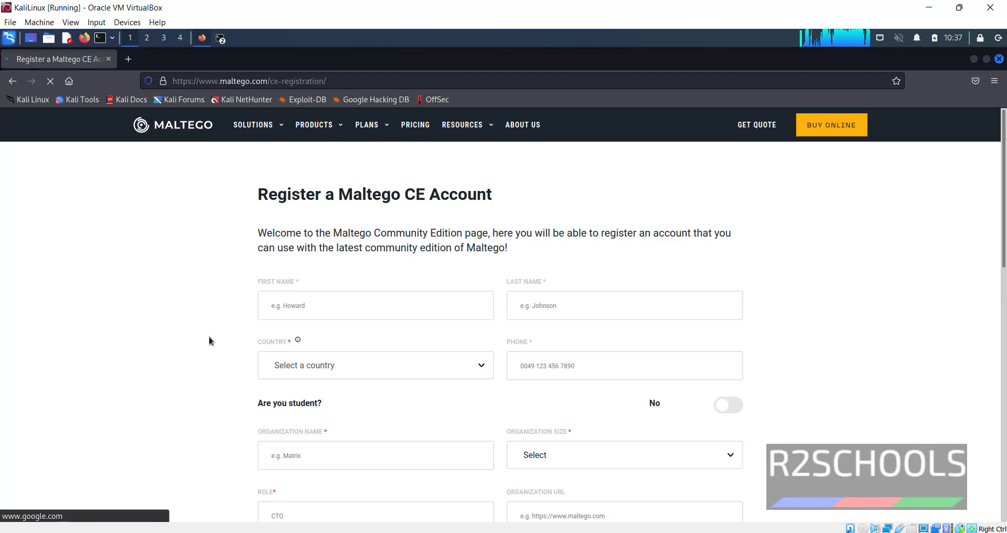
scroll(209, 336, down, 2)
click(632, 510)
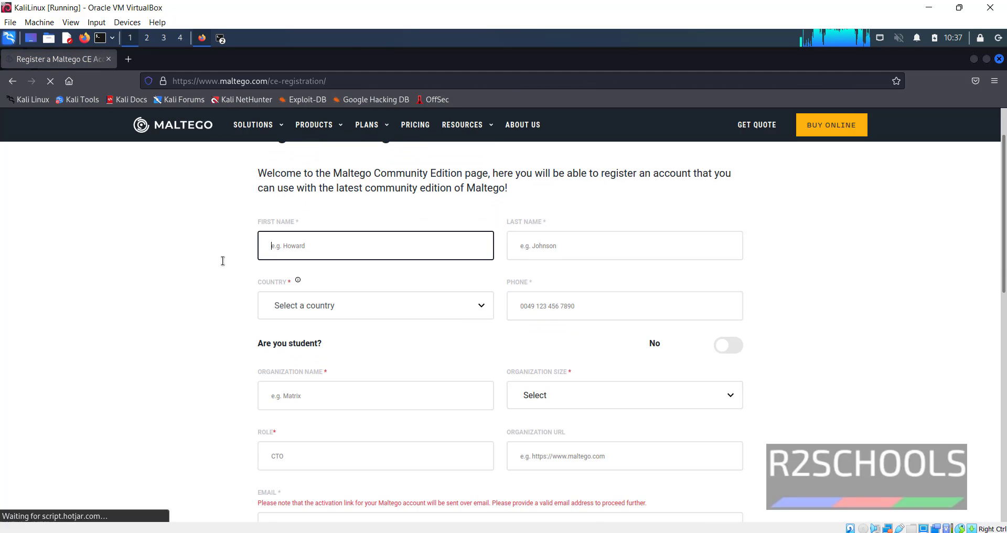
text(R)
key(BackSpace)
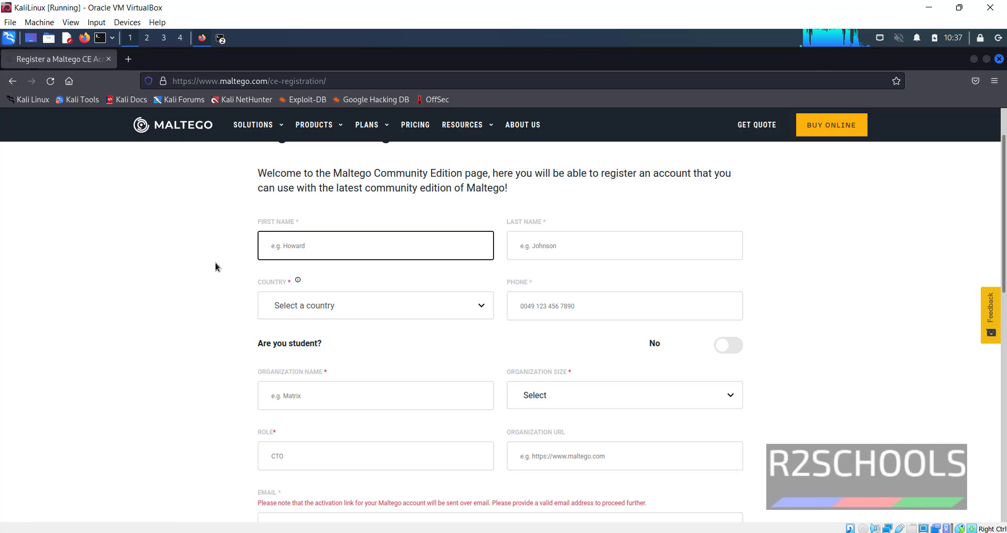
key(Tab)
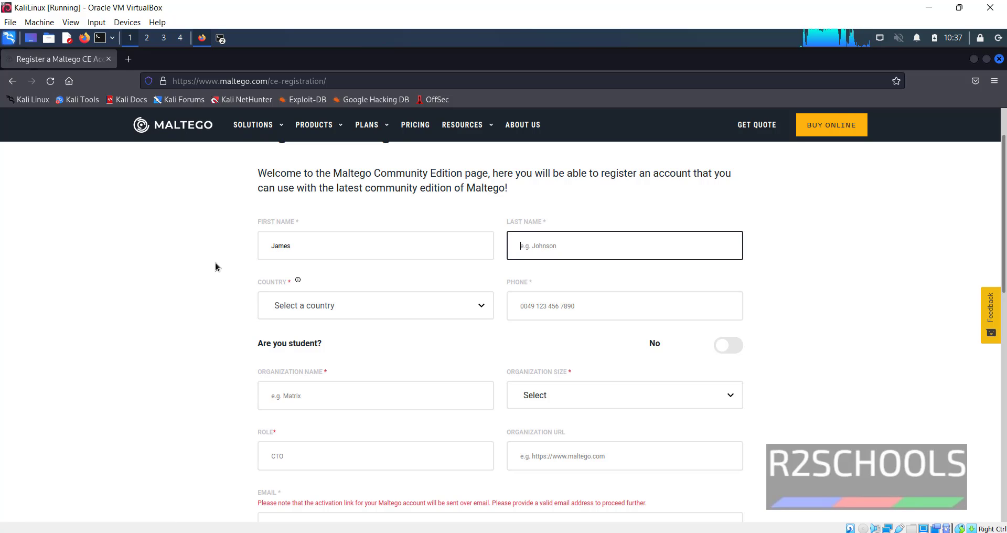
key(Tab)
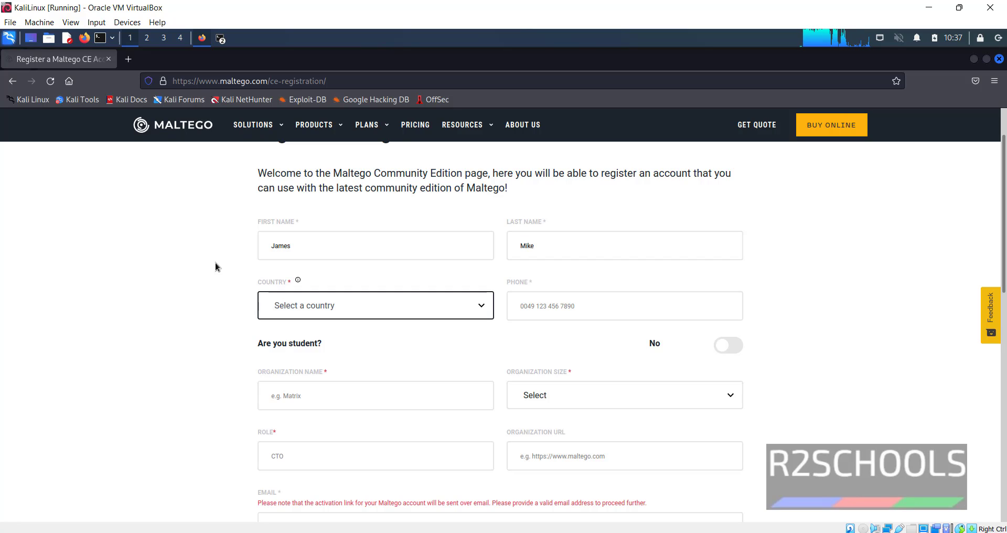
Set country to United States of America, organization to Microsoft, and size to 501-10000
text(united)
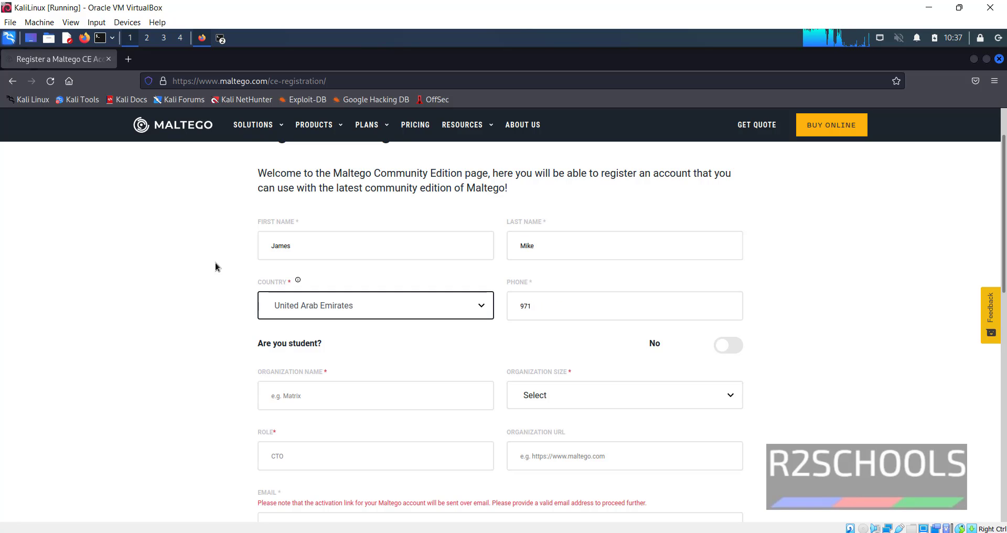
key(Down)
key(Down)
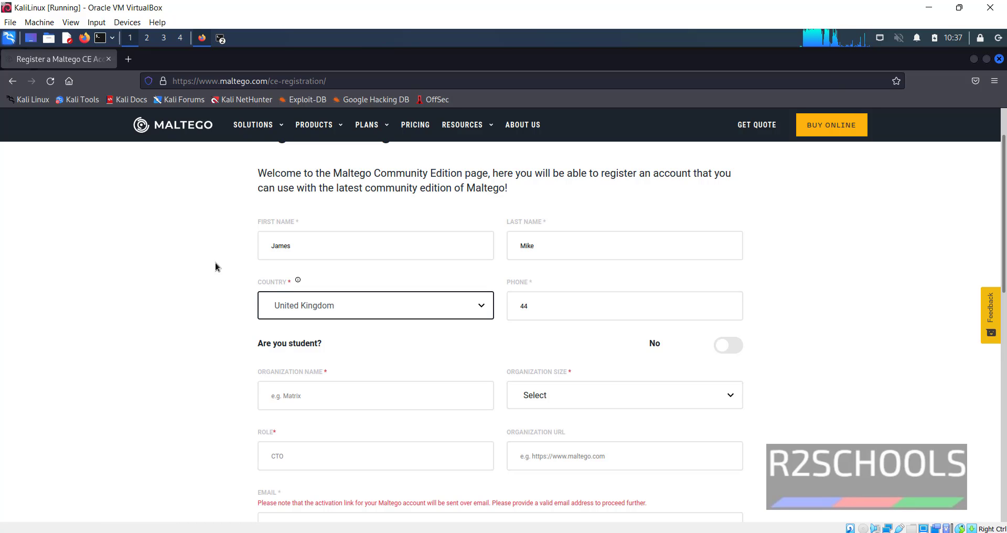
click(349, 399)
scroll(349, 399, down, 1)
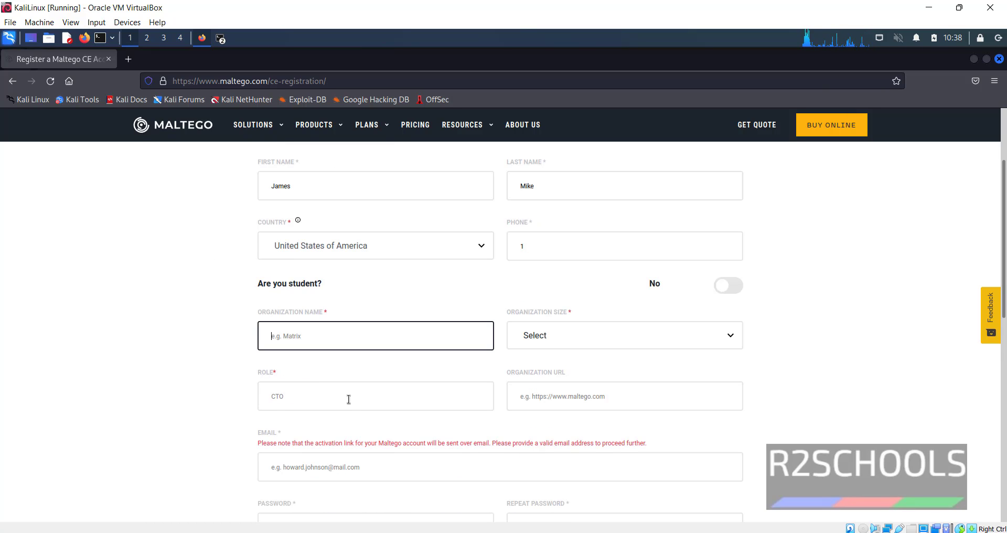
text(Microsoft)
key(Tab)
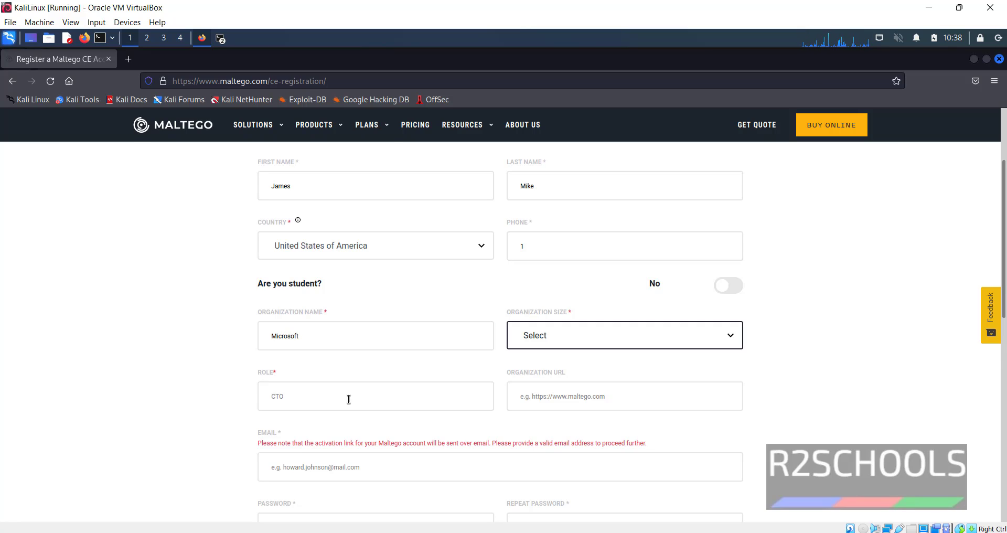
key(Down)
key(Down)
key(Down)
key(Down)
Enter Sysadmin as the role and skip the organization URL to reach the e-mail field
key(Tab)
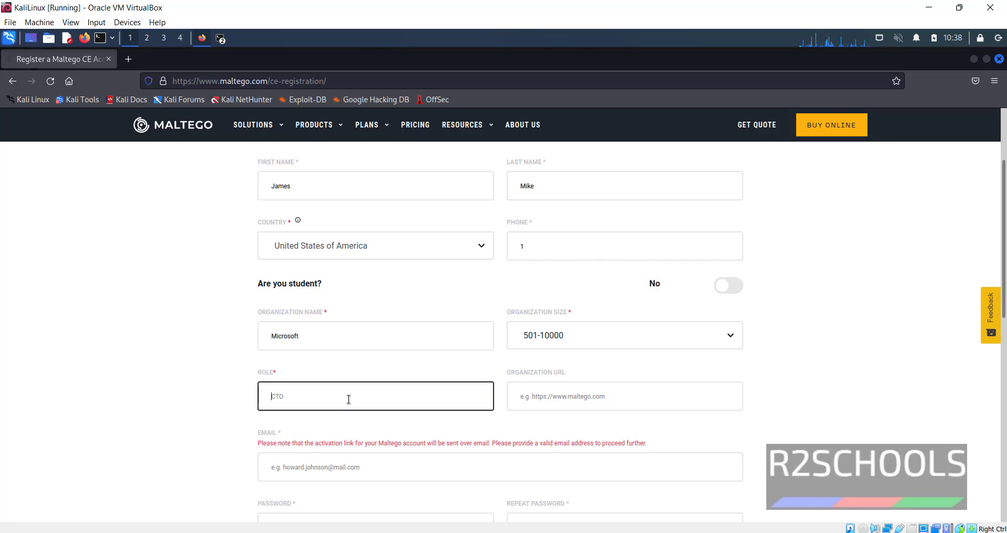
text(Sysadmin)
key(Tab)
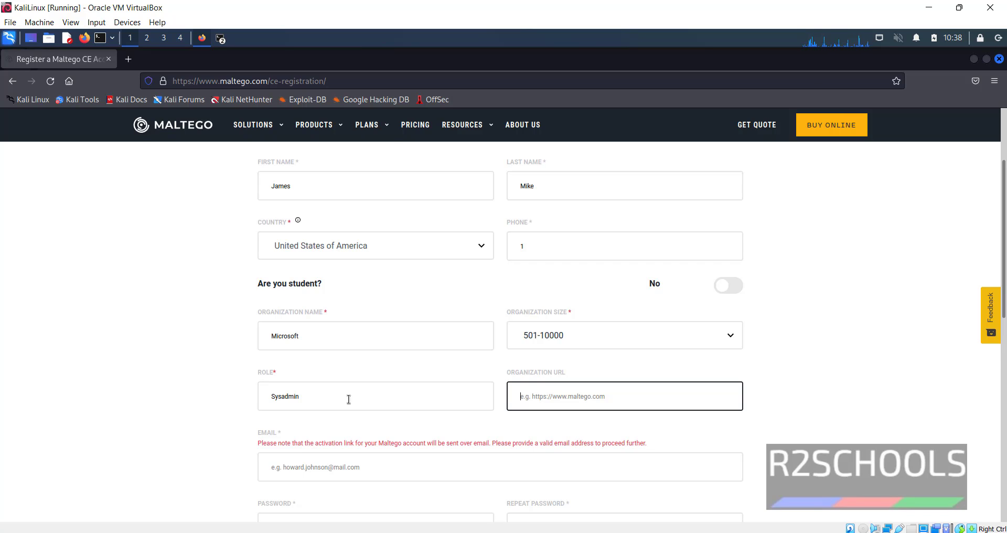
key(Tab)
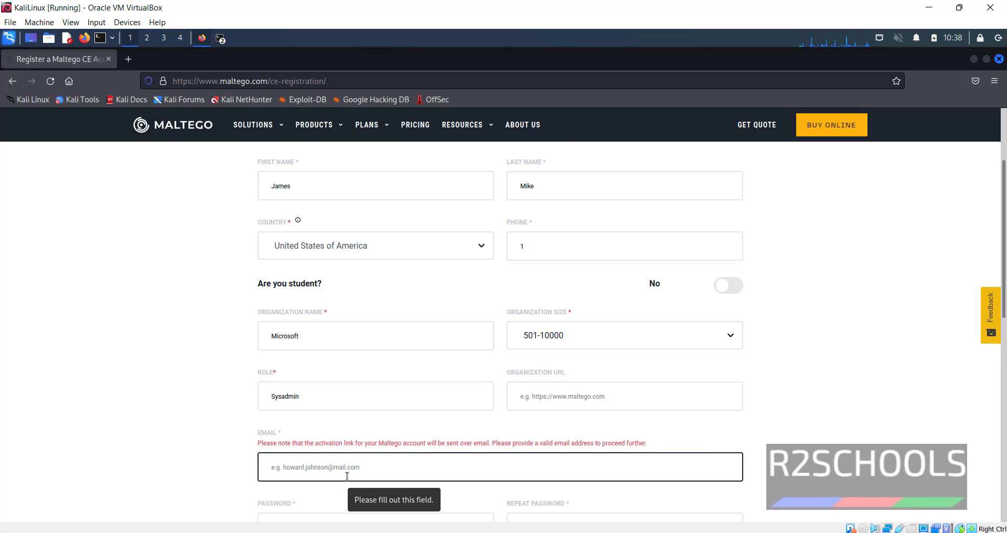
Finish the e-mail, enter the password twice, pass the robot check, register, and decline saving the login
text(ar)
scroll(552, 313, down, 6)
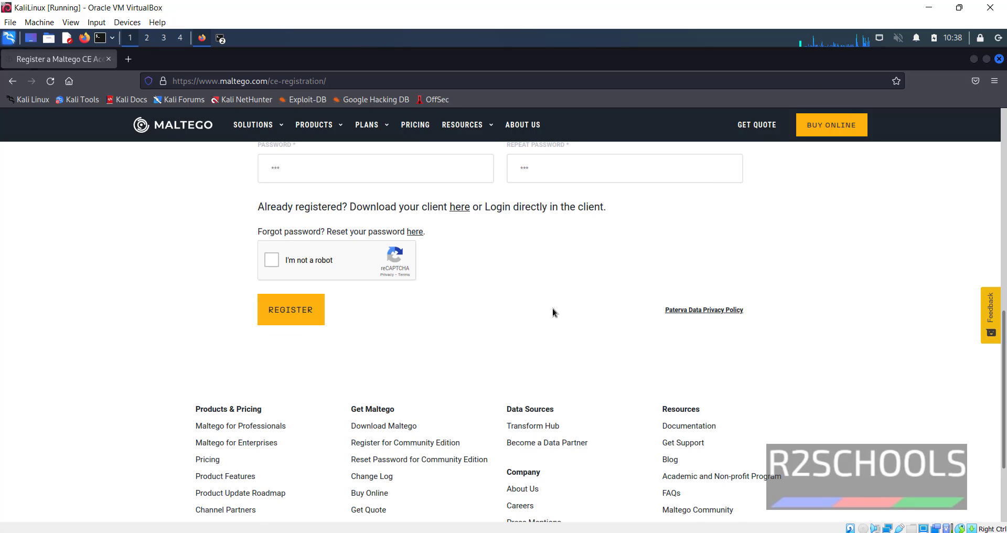
click(399, 173)
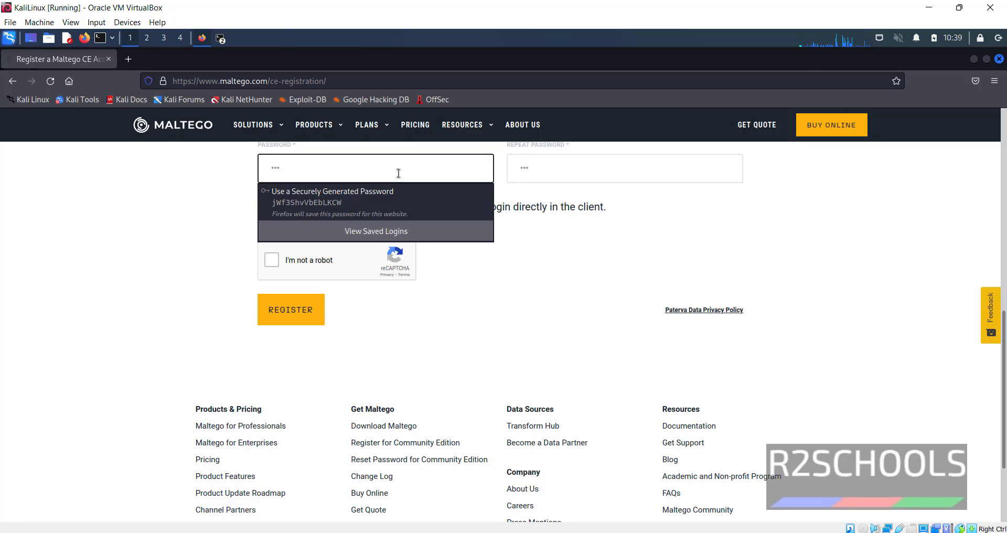
text(*********)
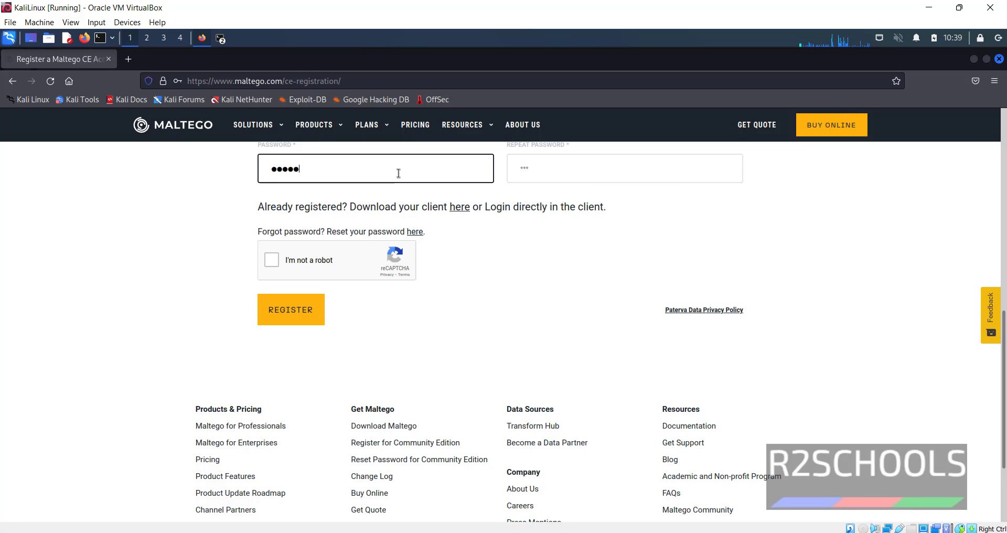
key(Tab)
text(*********)
key(Tab)
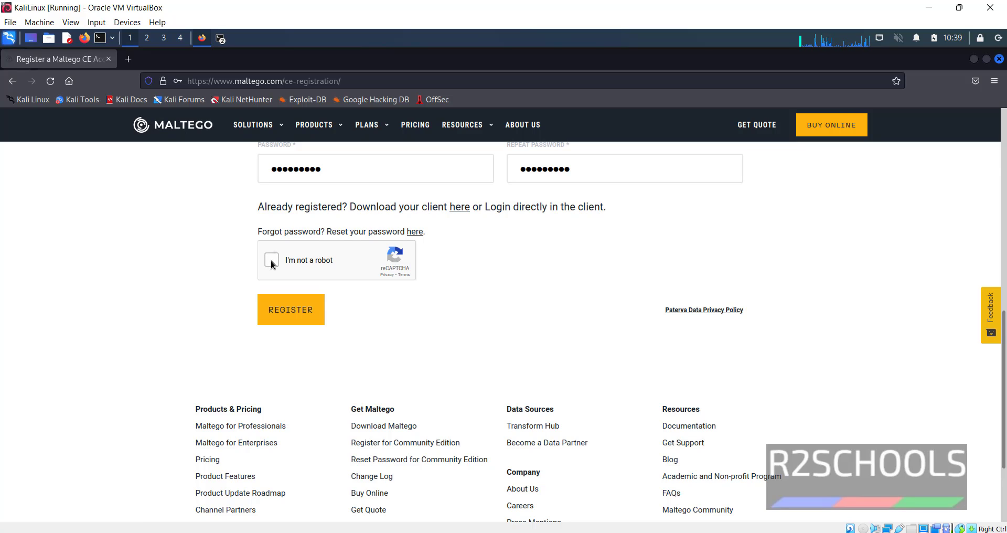
click(286, 321)
click(328, 228)
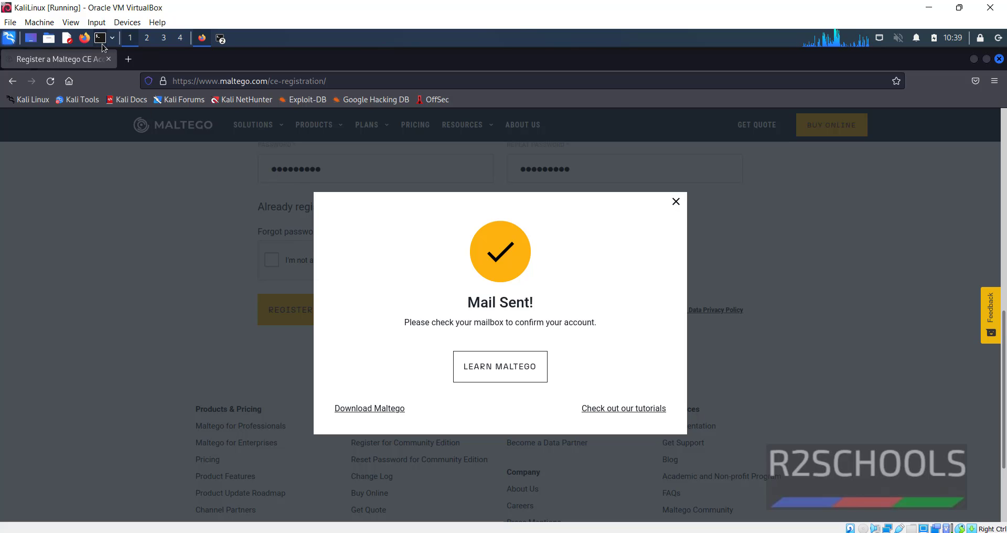
Run 'sudo apt-get update' in a new terminal and supply the sudo password
click(100, 41)
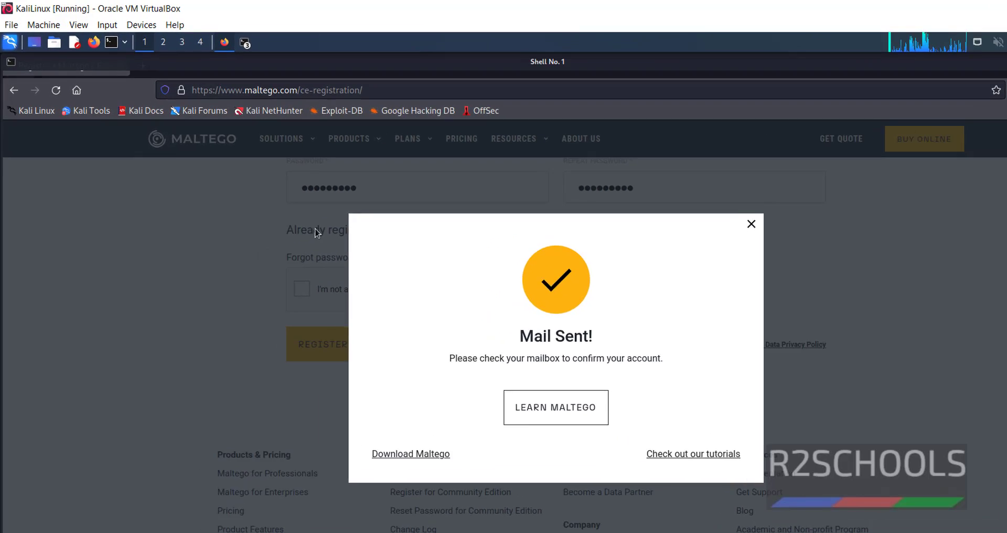
text(sudo )
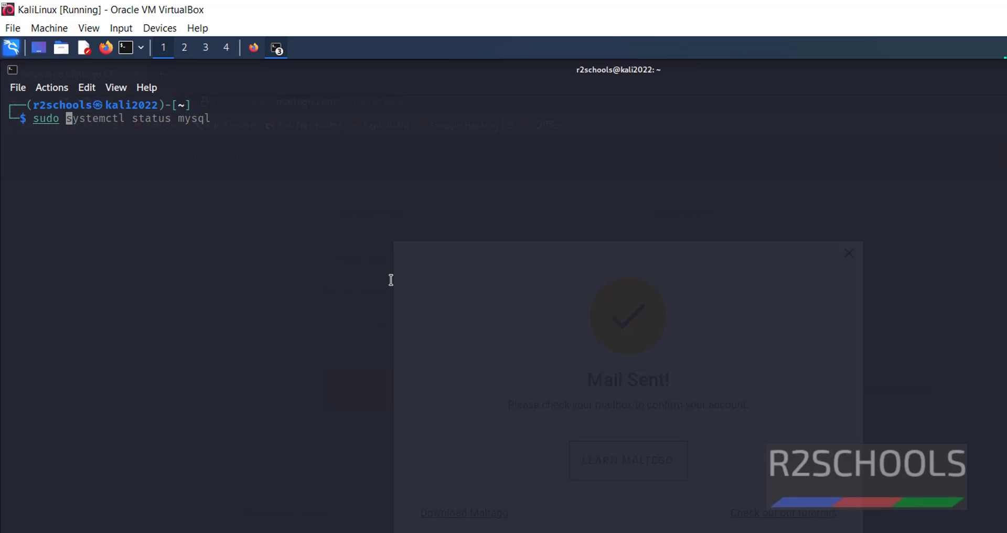
text(apt-ge)
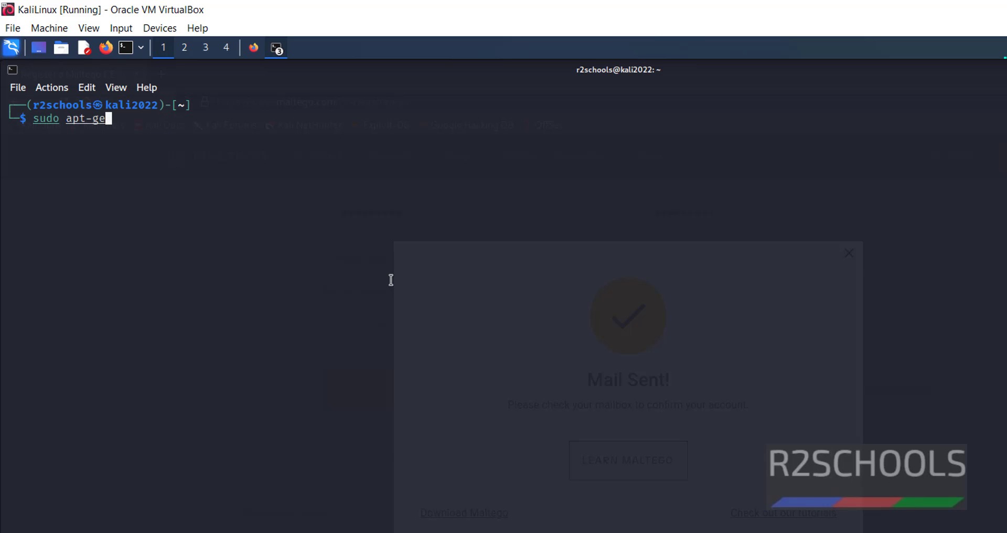
text(t update)
key(Return)
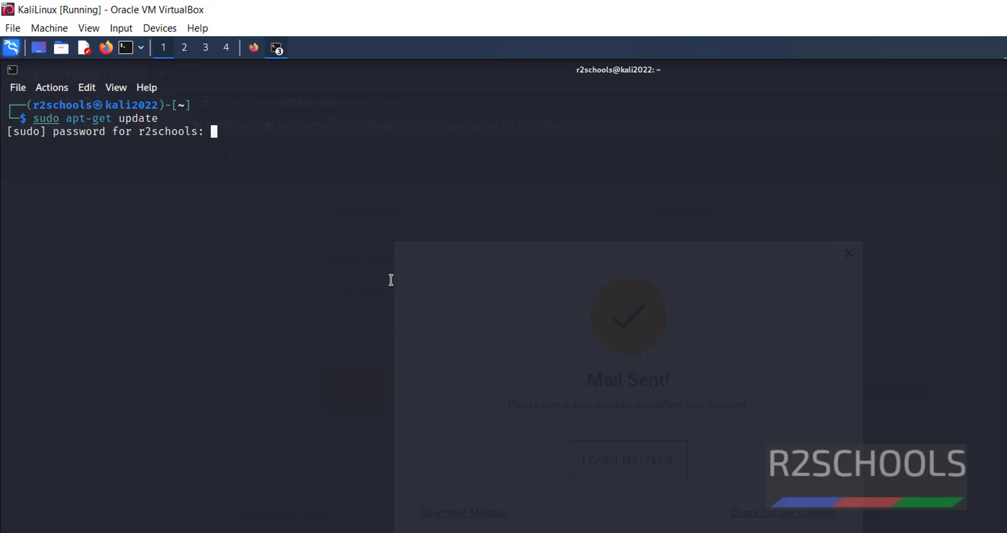
key(Return)
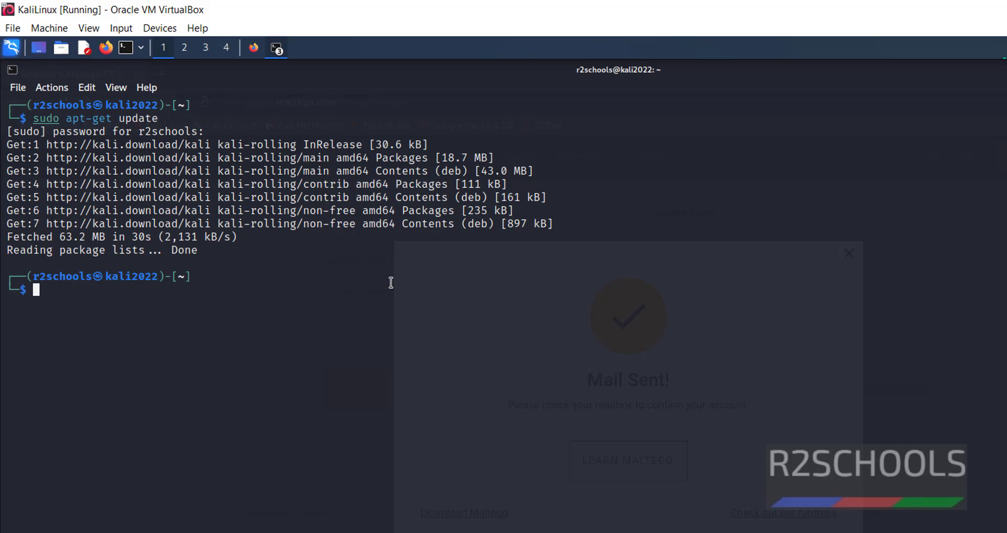
Run 'sudo apt install maltego' to install the maltego 4.3.0 package
text(sudo apt)
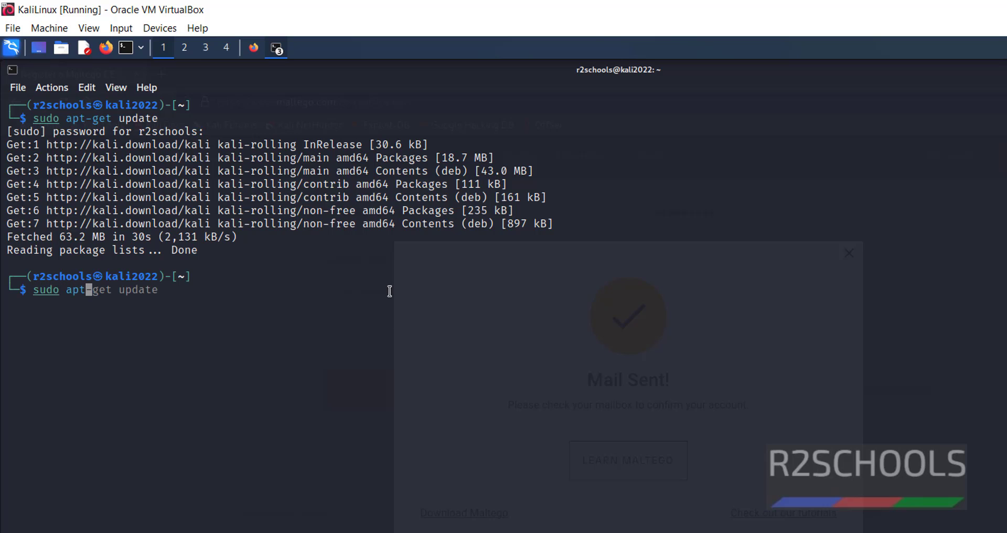
text( insta)
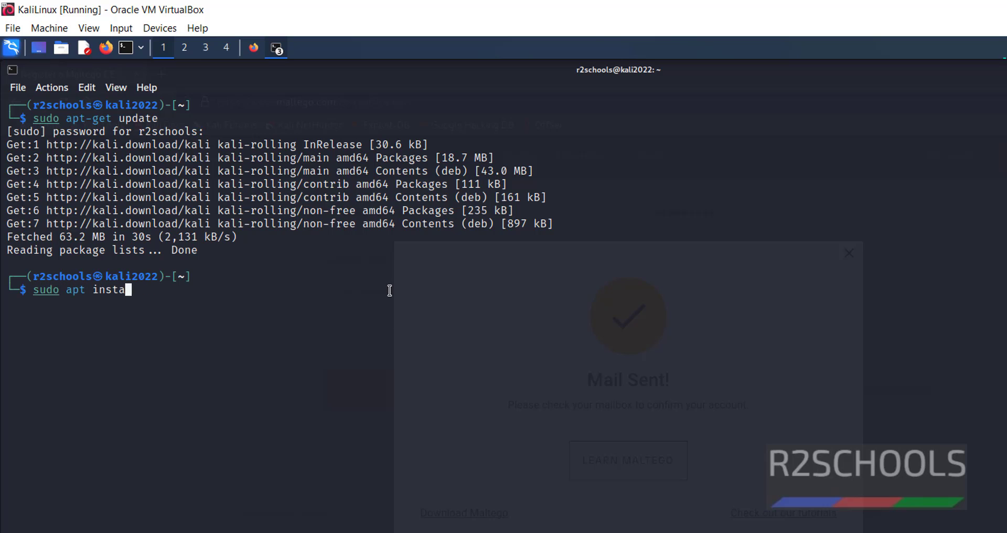
text(ll maltego)
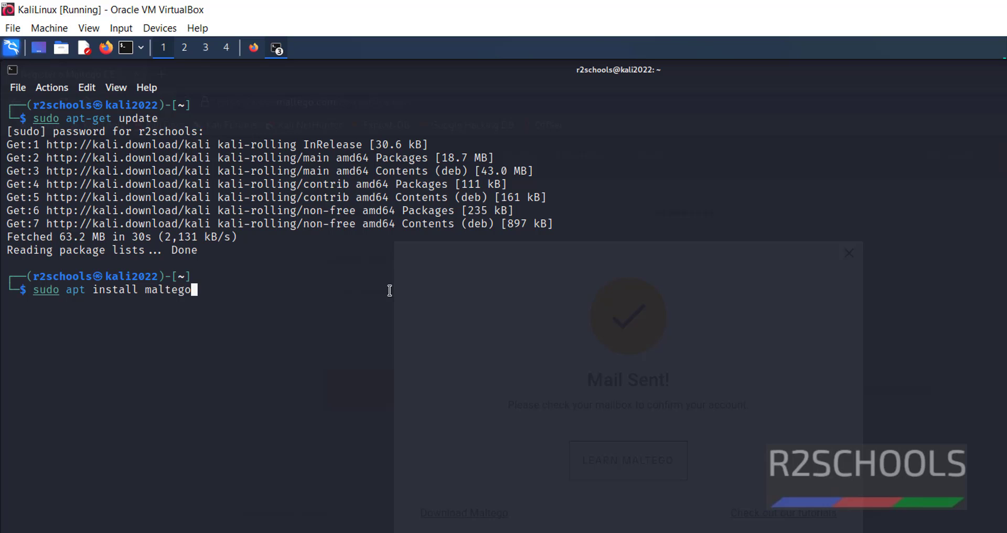
key(Return)
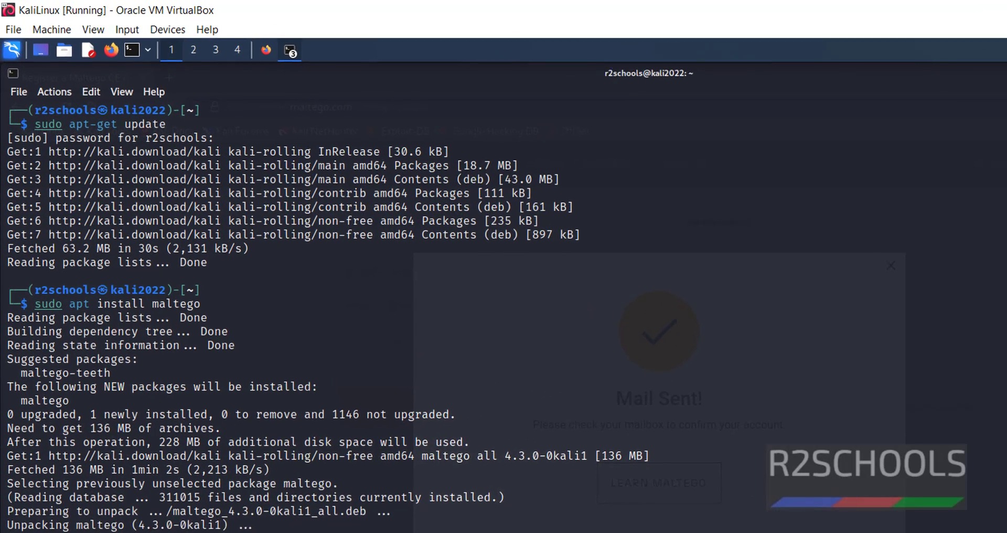
Search 'malte' in the Kali application menu and launch maltego
click(10, 54)
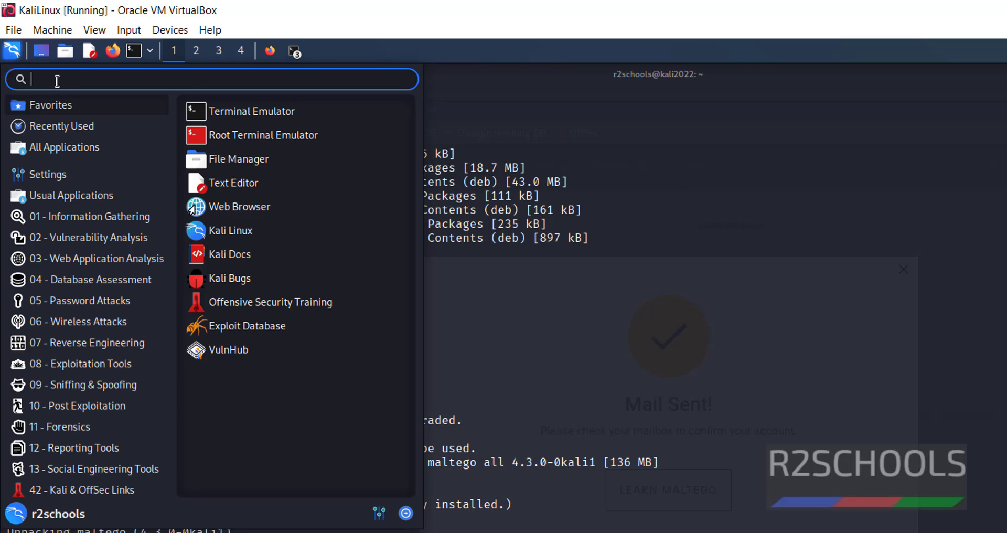
text(malte)
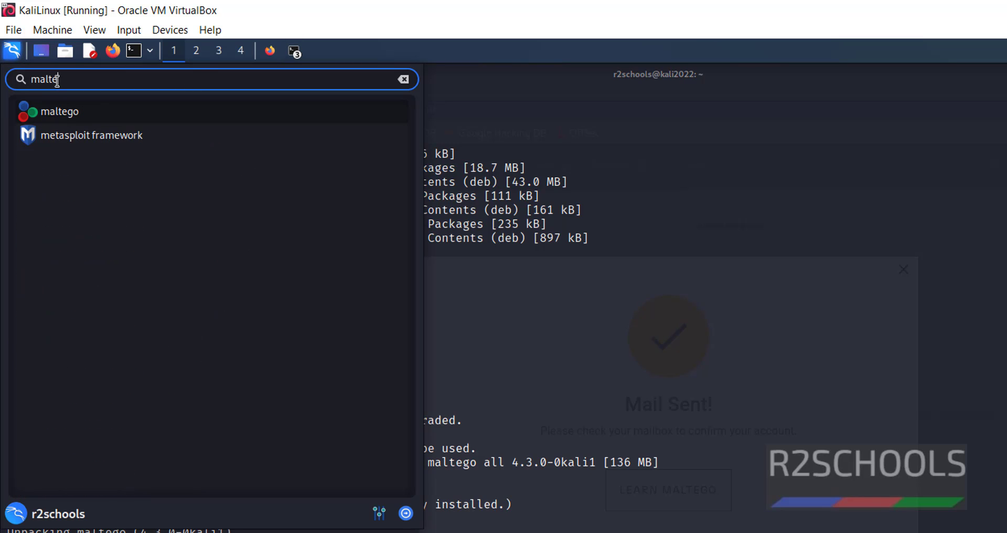
click(83, 112)
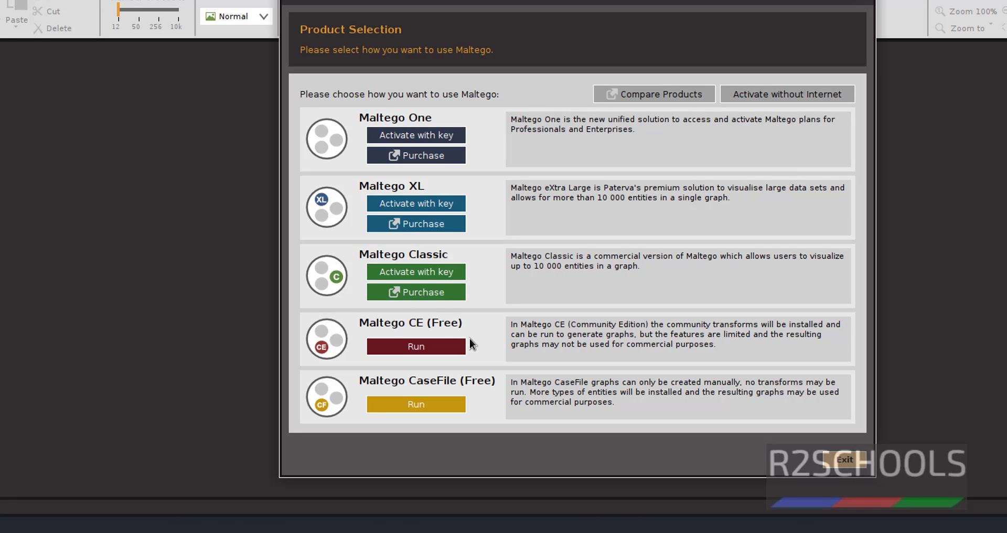
Run Maltego CE (Free), accept the license agreement after scrolling it, and continue to Login
click(441, 342)
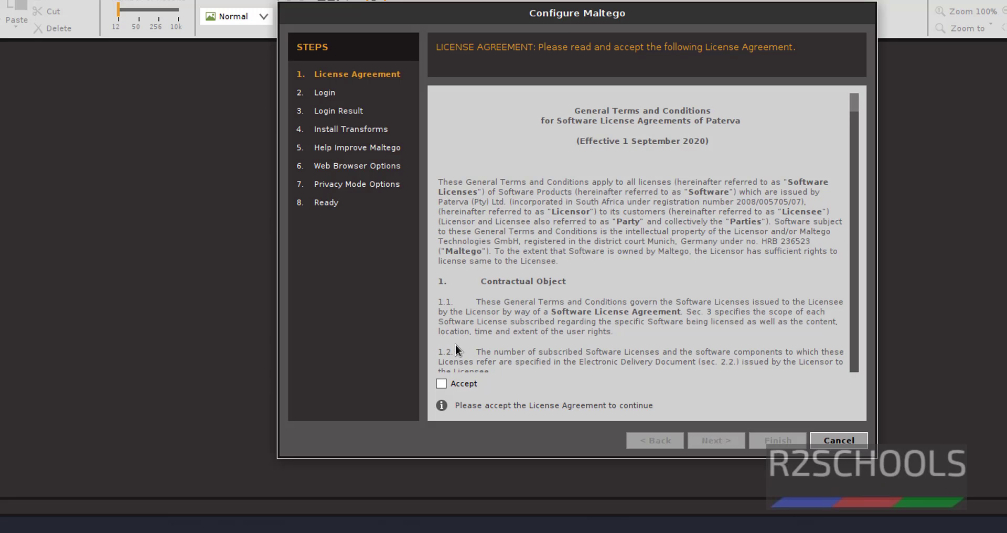
scroll(511, 260, down, 5)
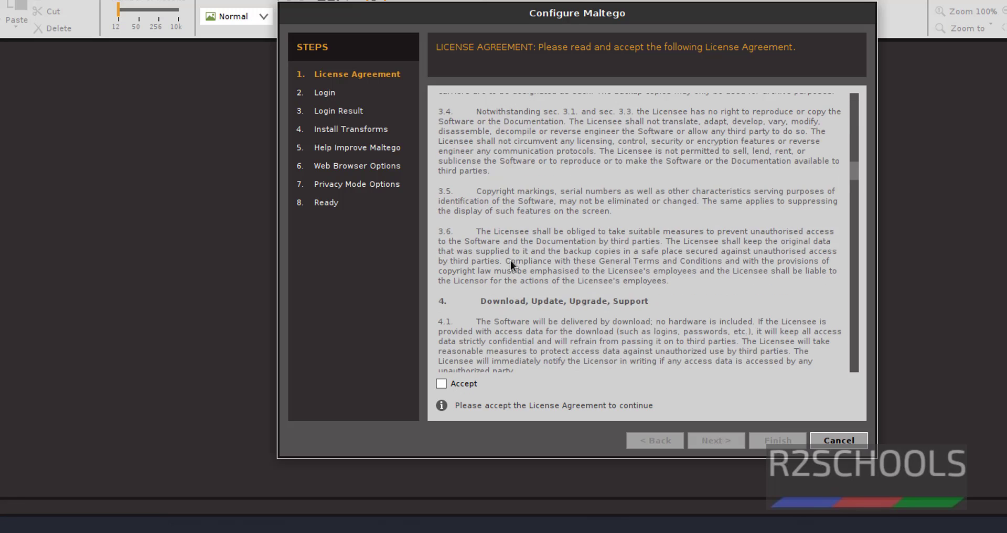
scroll(522, 266, down, 3)
scroll(521, 265, down, 3)
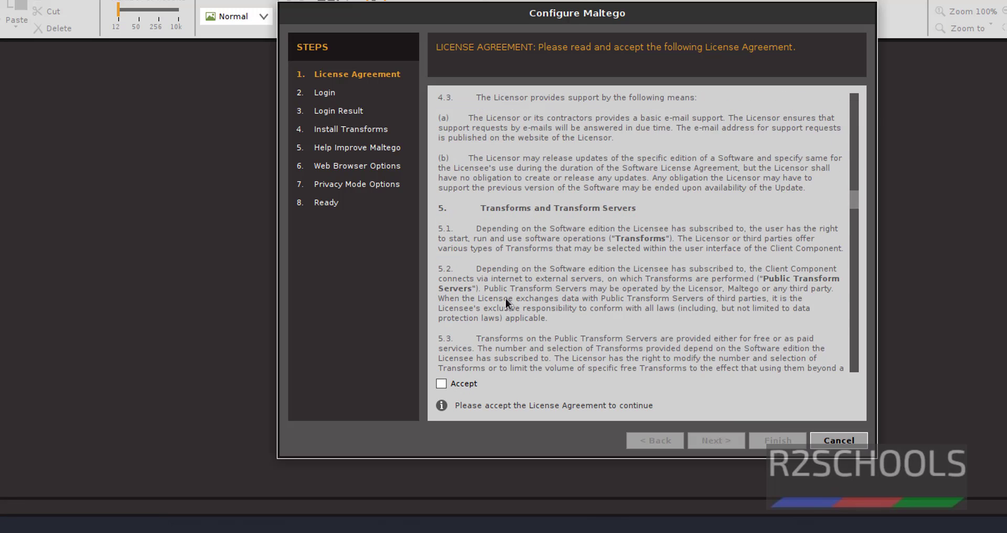
click(442, 383)
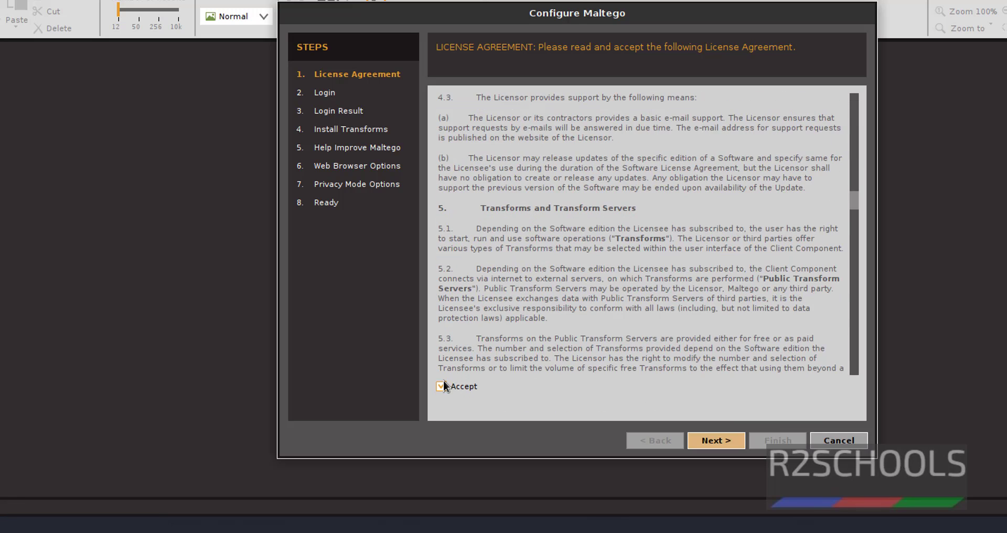
click(732, 441)
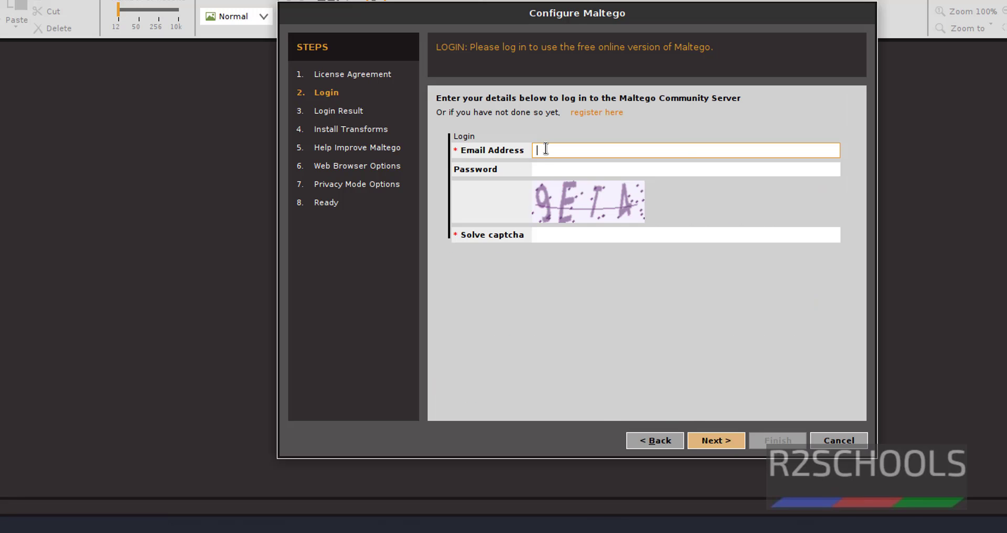
Enter the account e-mail, password and captcha answer, and submit the Maltego login
click(602, 150)
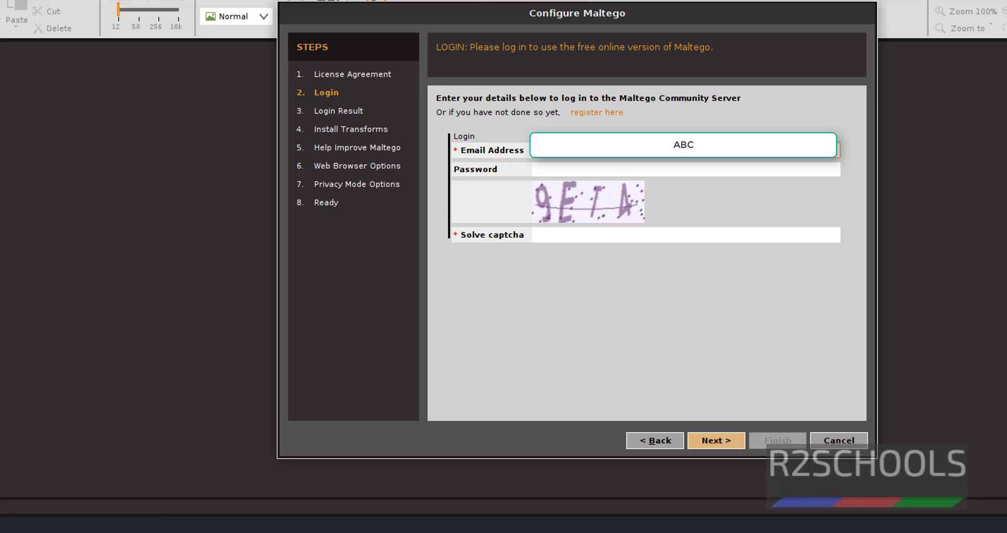
click(578, 169)
text(•••••)
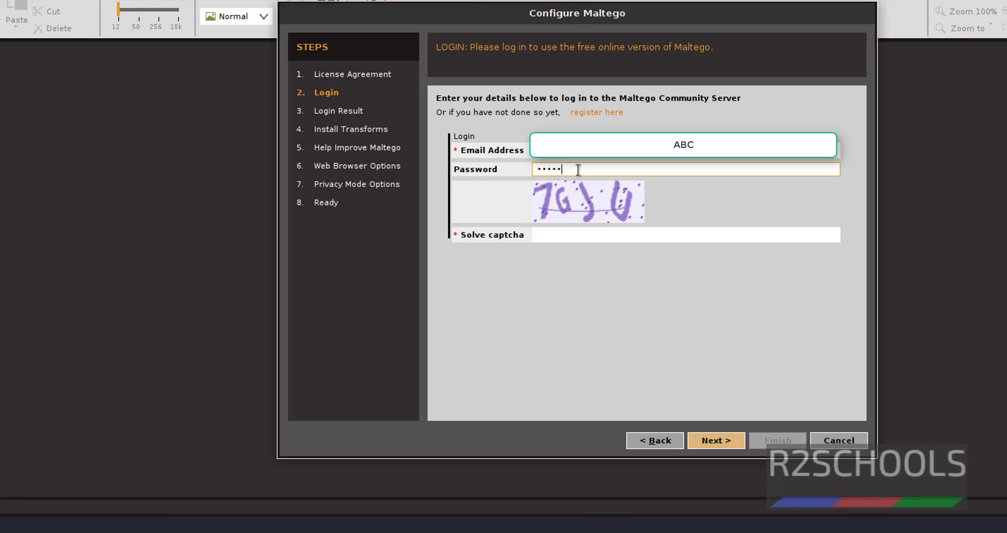
text(••)
key(Tab)
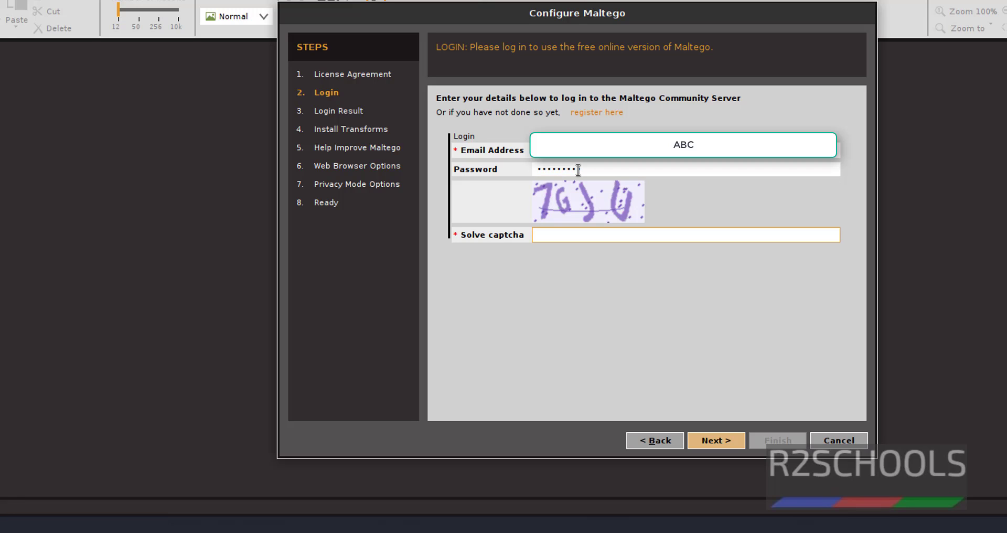
text(7Gju)
click(730, 445)
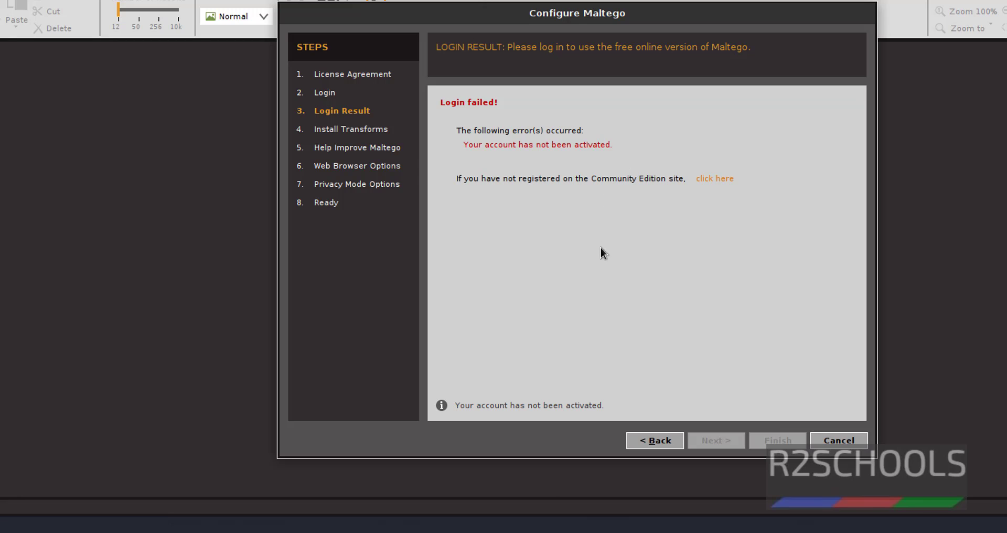
Open the activation link from the confirmation e-mail and accept the website's cookies
click(944, 472)
scroll(347, 214, down, 2)
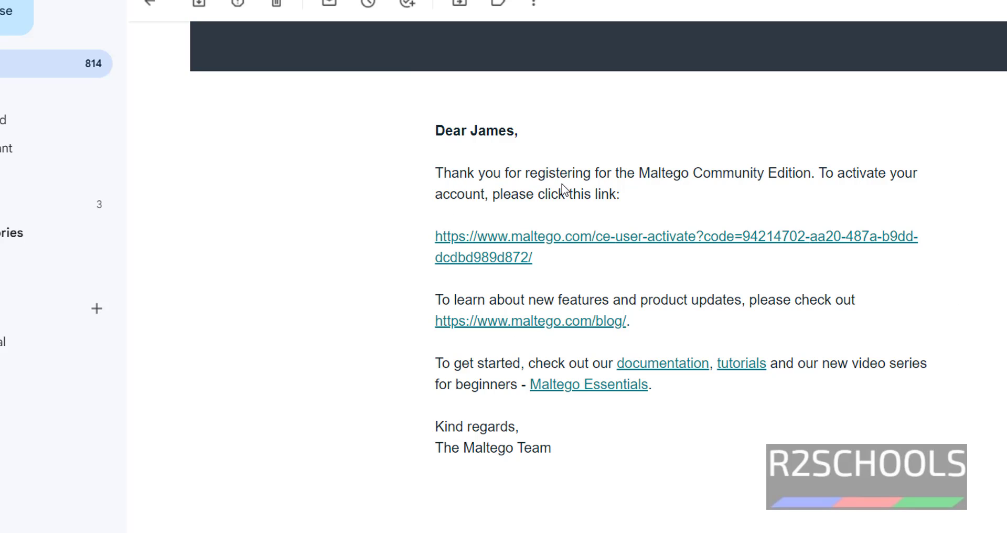
click(761, 238)
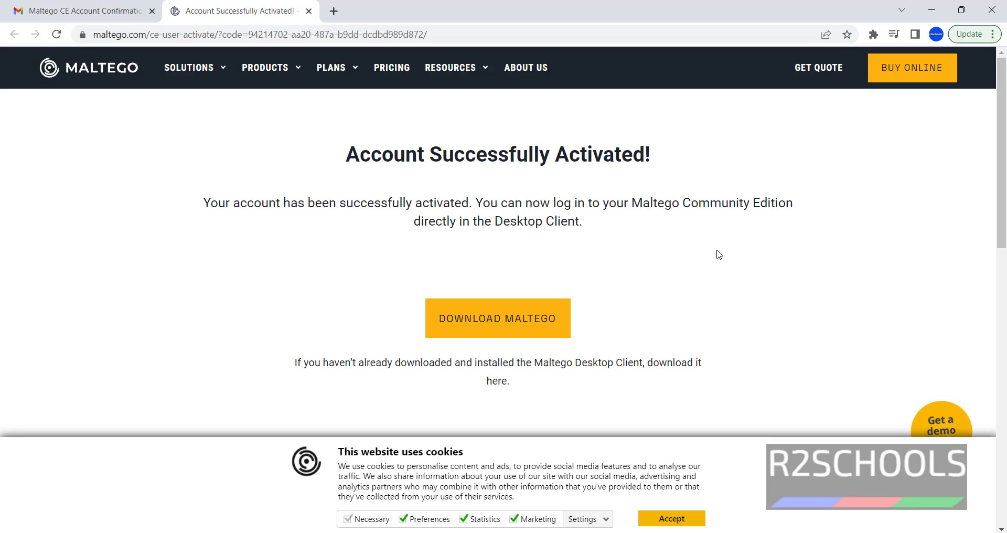
click(672, 519)
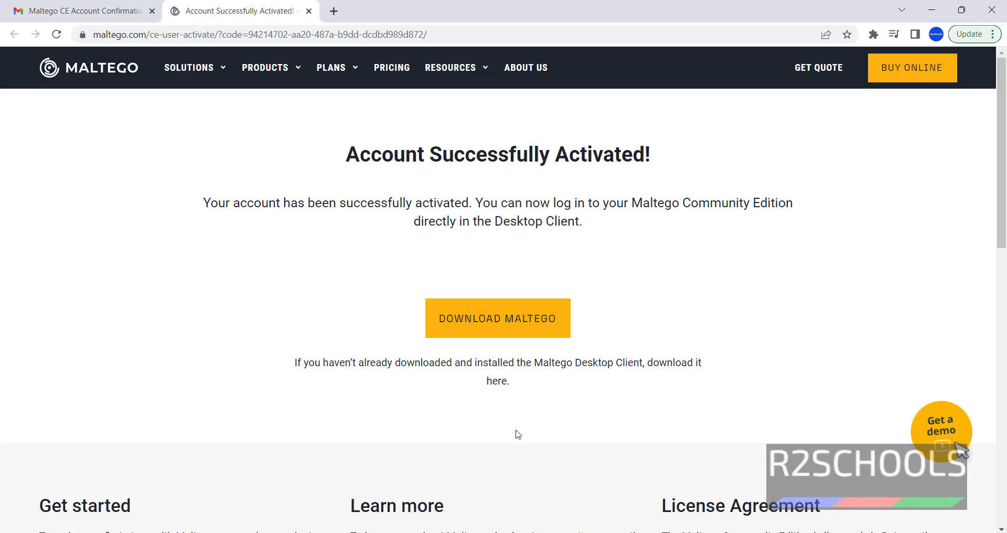
Return to Maltego's login step, re-enter the password and new captcha answer, and submit
key(alt+Tab)
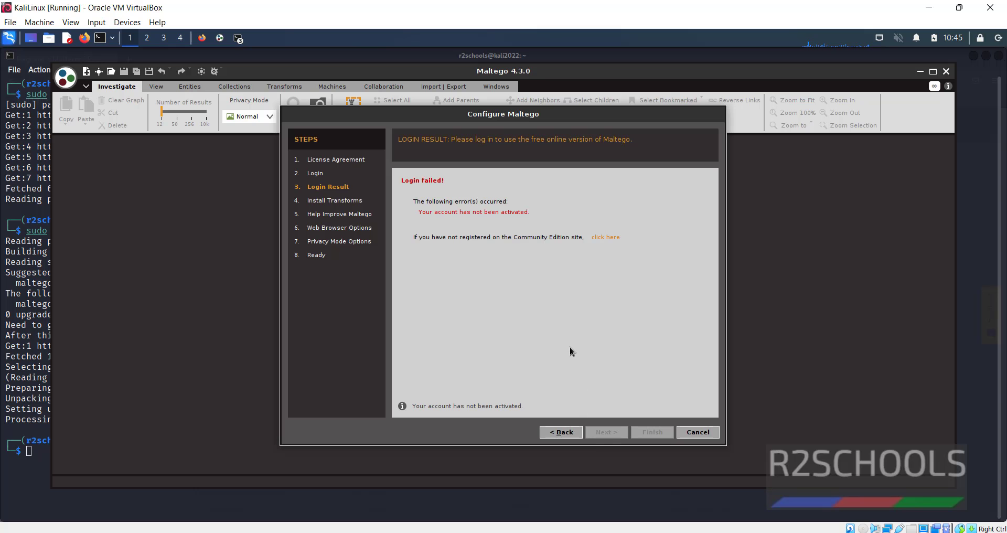
click(558, 432)
click(517, 230)
text(*********)
key(Tab)
text(5)
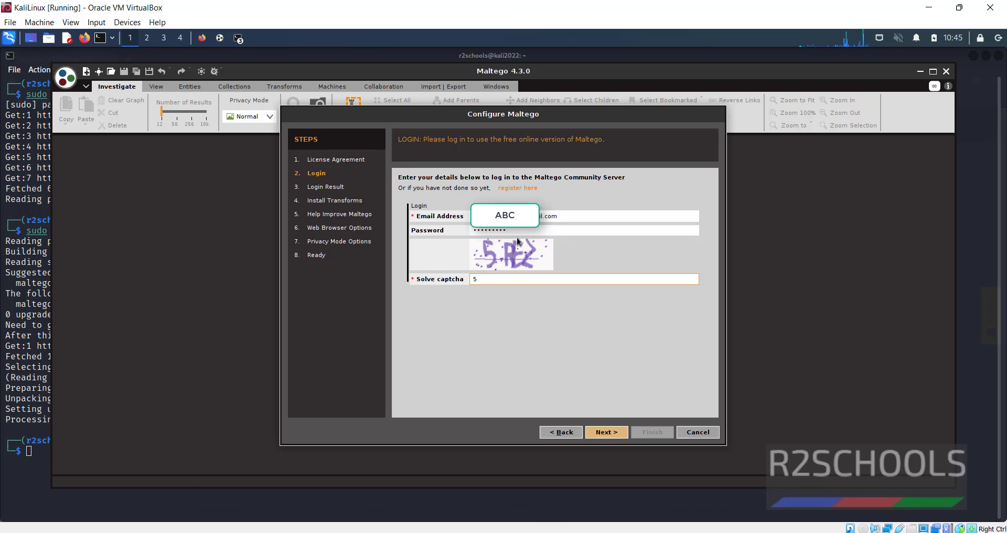
text(REZ)
click(604, 432)
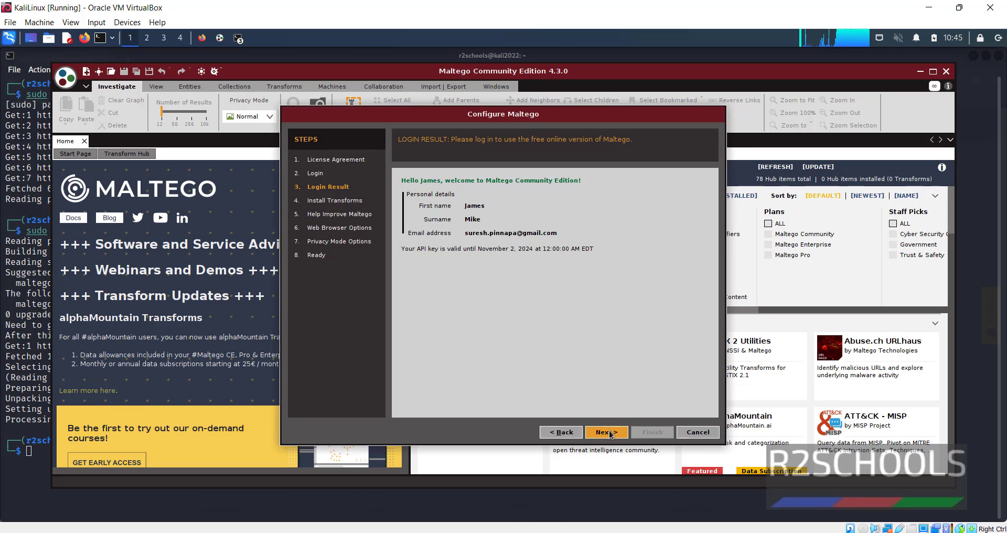
Get past the transform installation summary and leave automatic error reporting turned off
click(608, 432)
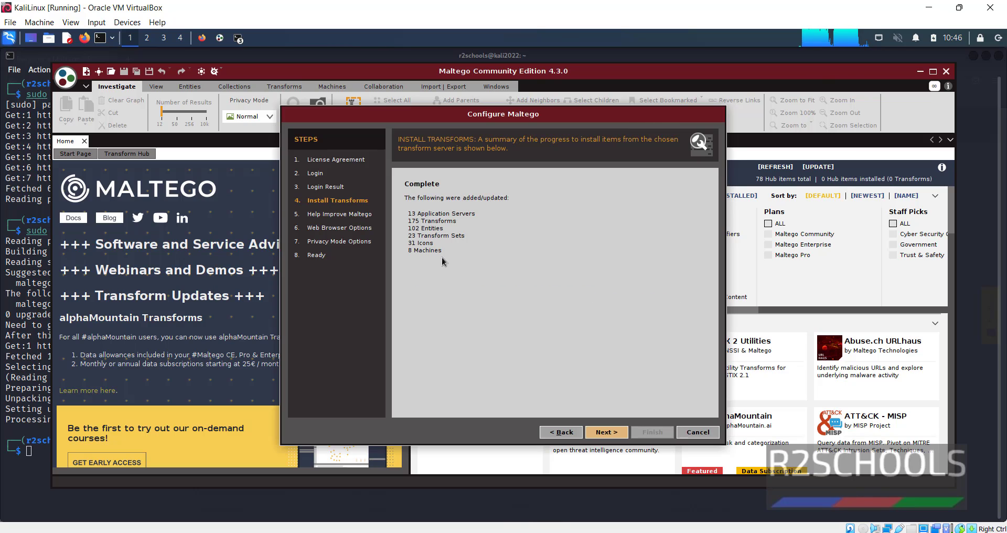
drag(441, 257, 419, 213)
click(591, 312)
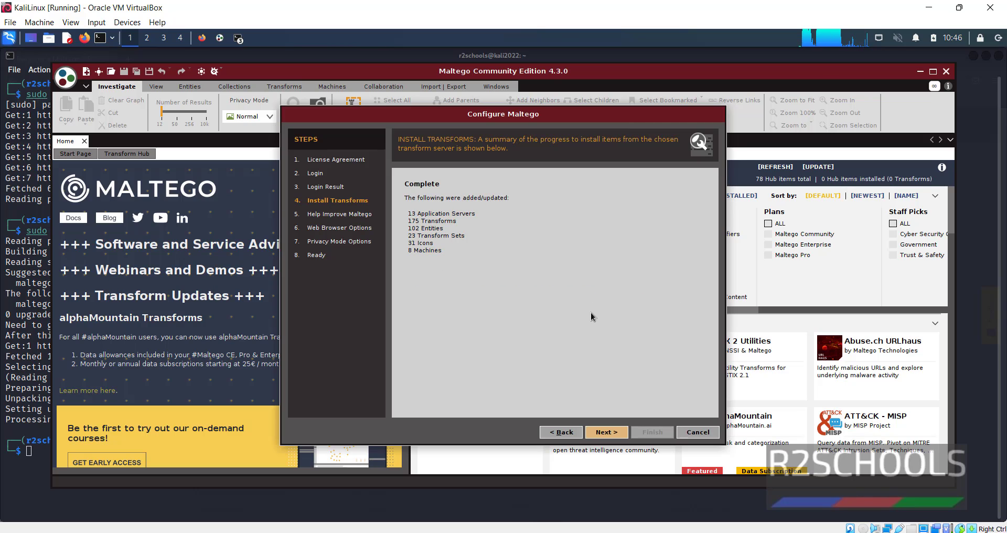
click(604, 432)
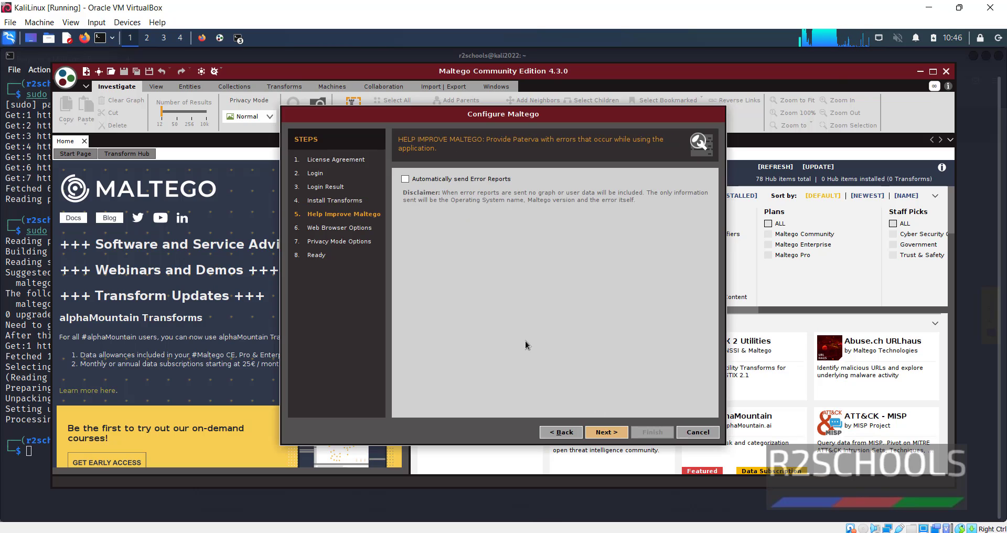
click(473, 182)
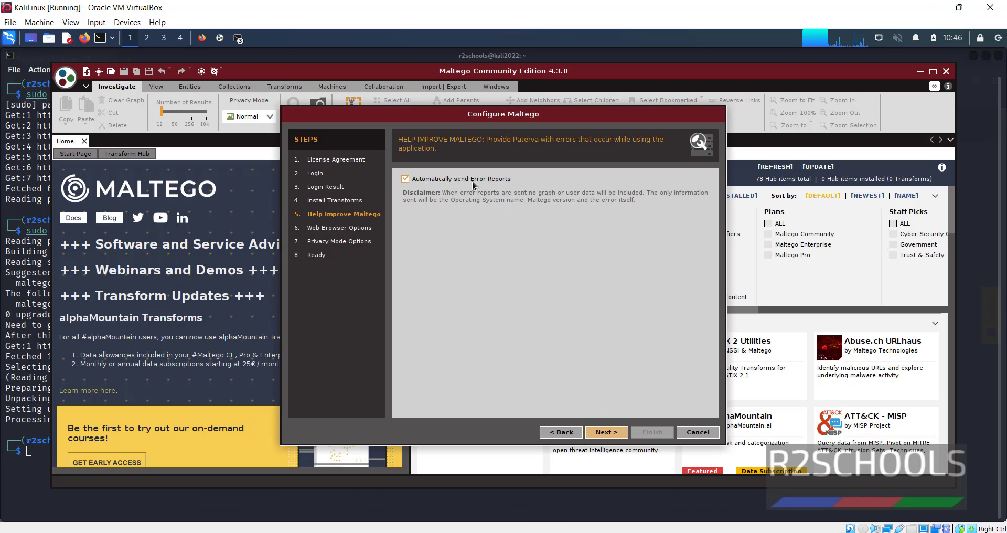
click(472, 182)
click(606, 432)
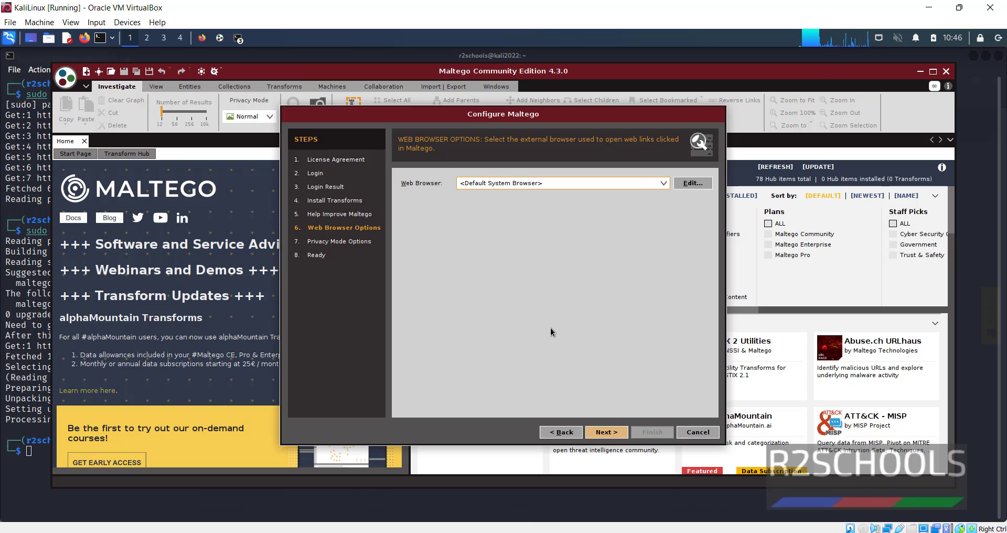
Choose Firefox as the web browser and keep Normal privacy mode to reach the ready page
click(663, 184)
click(662, 184)
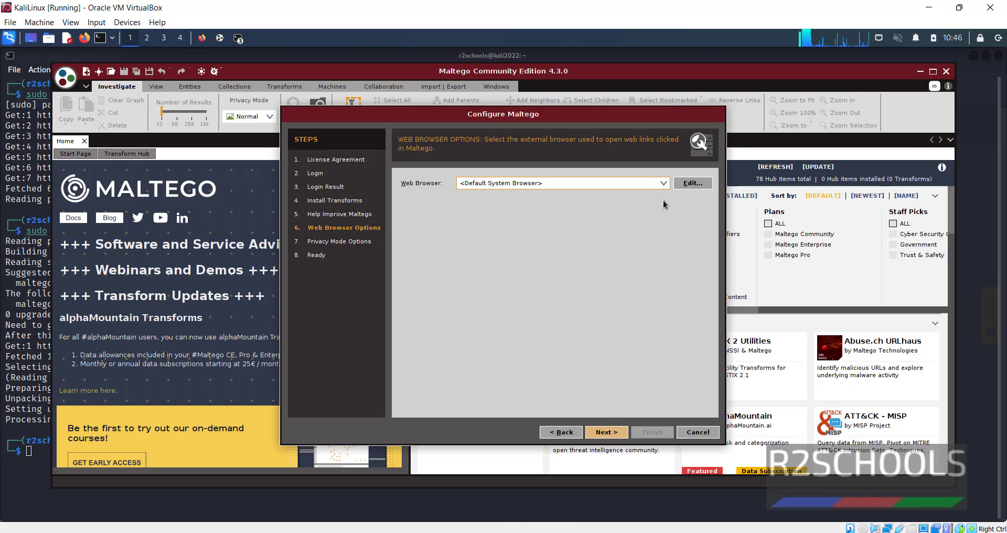
click(664, 184)
click(590, 203)
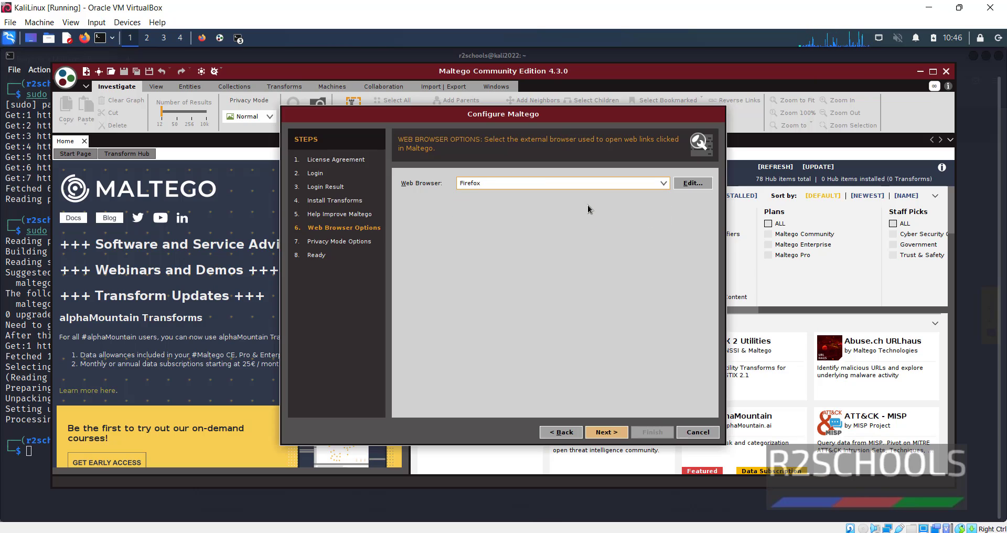
click(616, 433)
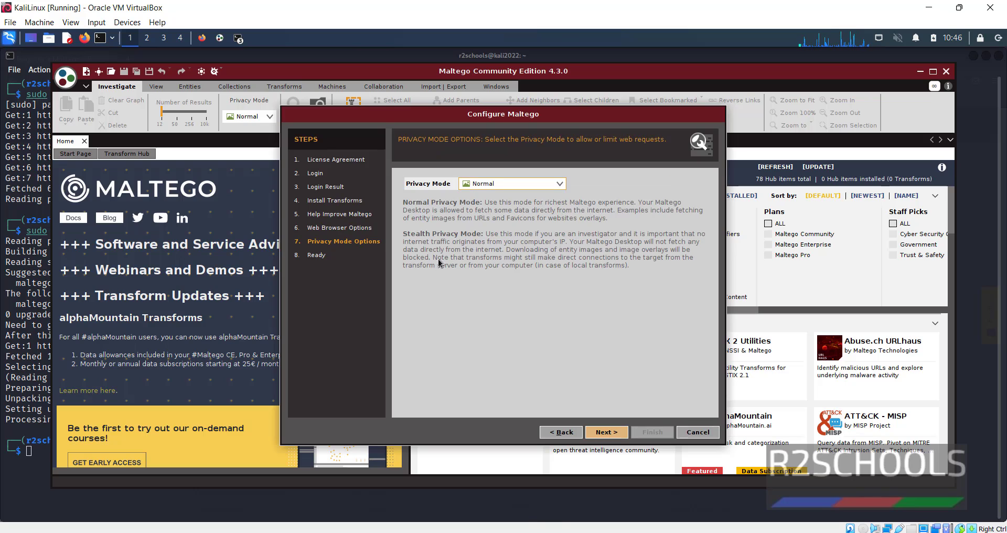
click(490, 182)
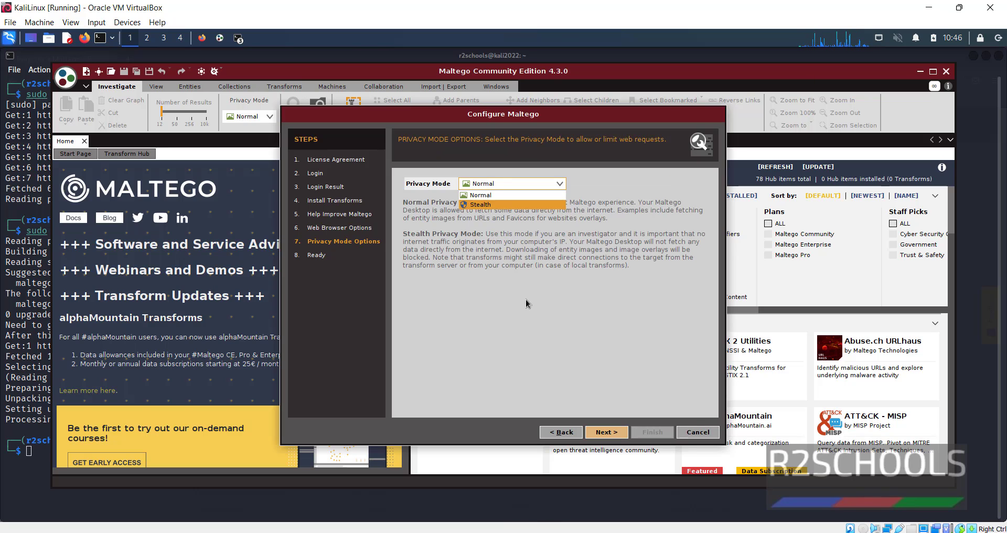
click(481, 195)
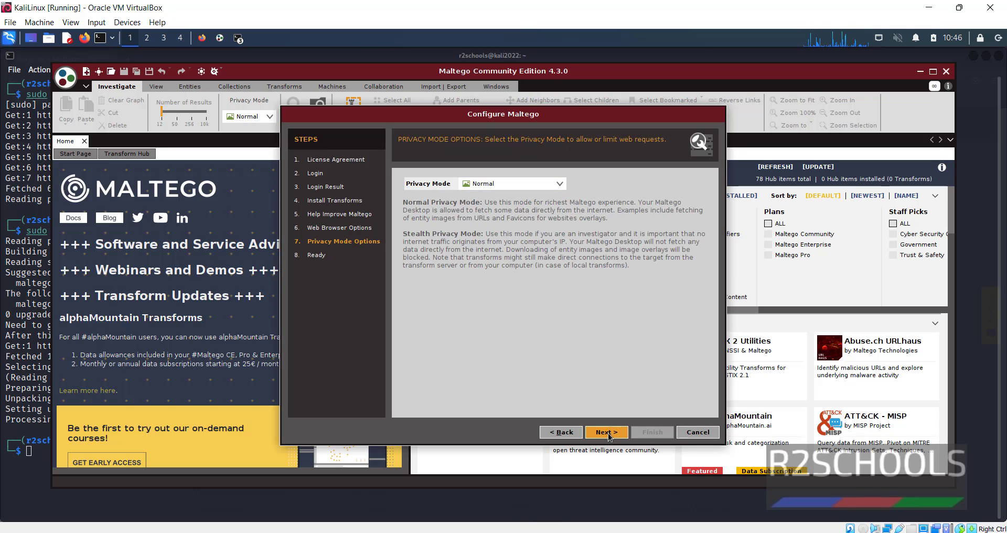
click(607, 433)
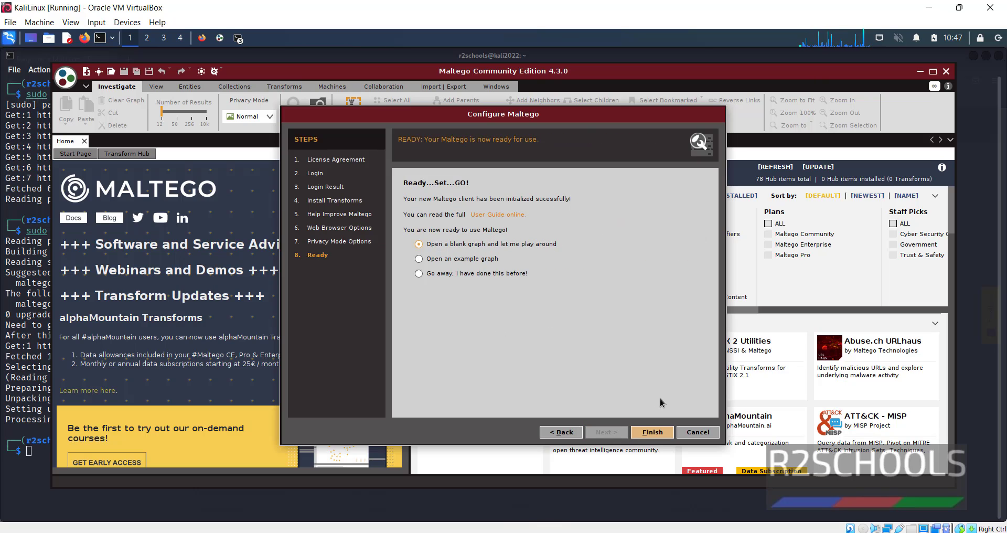
Finish the setup wizard and create New Graph (2)
click(652, 432)
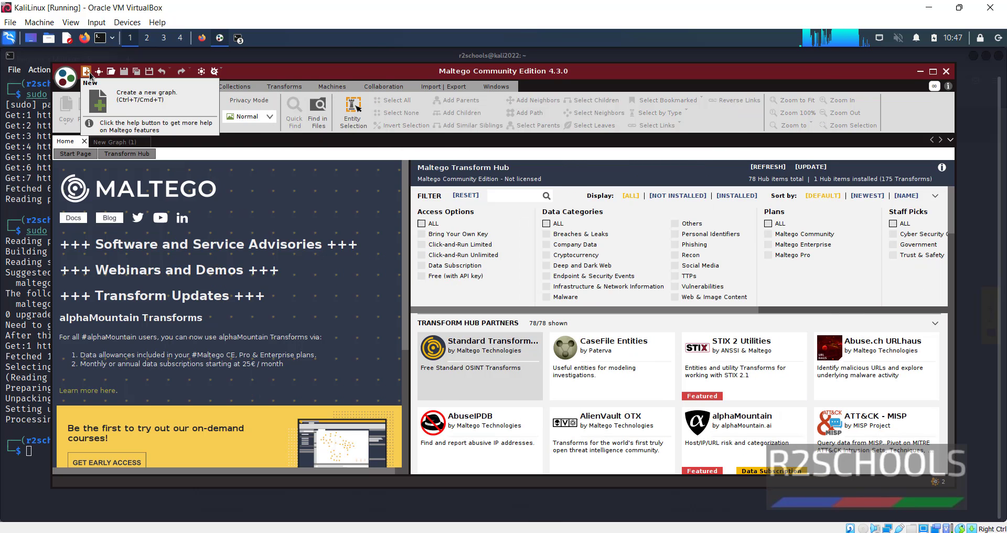
click(86, 72)
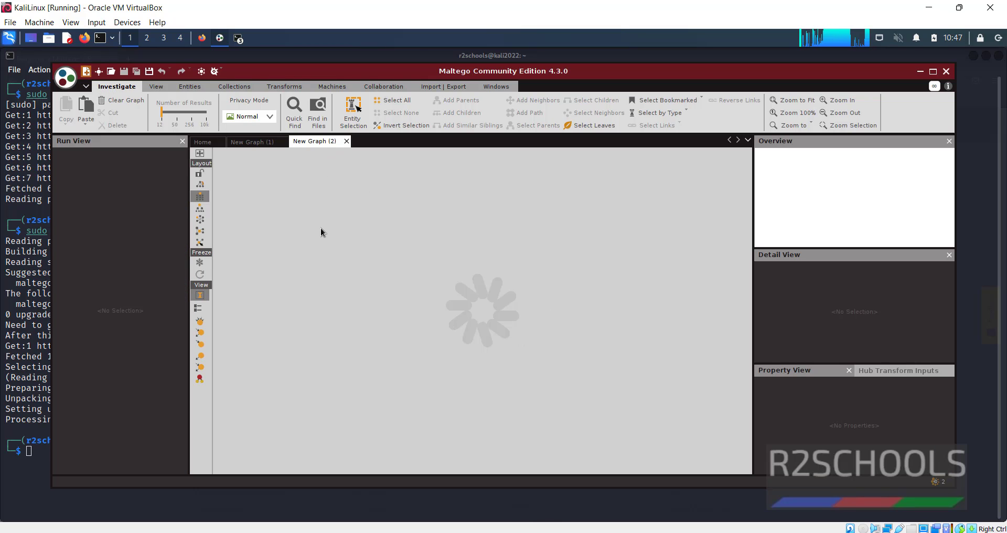
scroll(184, 181, down, 6)
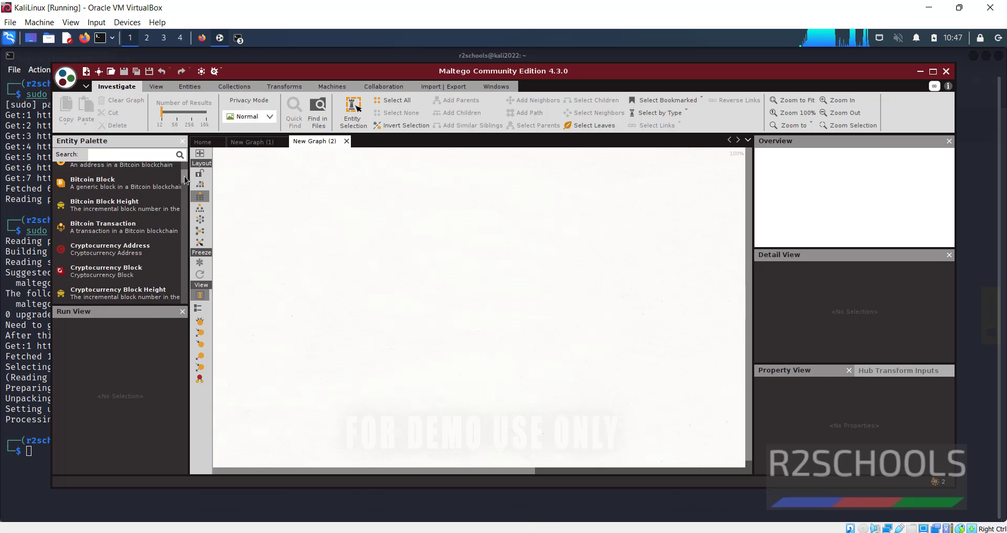
scroll(184, 181, up, 1)
drag(185, 181, 190, 219)
scroll(189, 220, down, 1)
scroll(128, 260, down, 3)
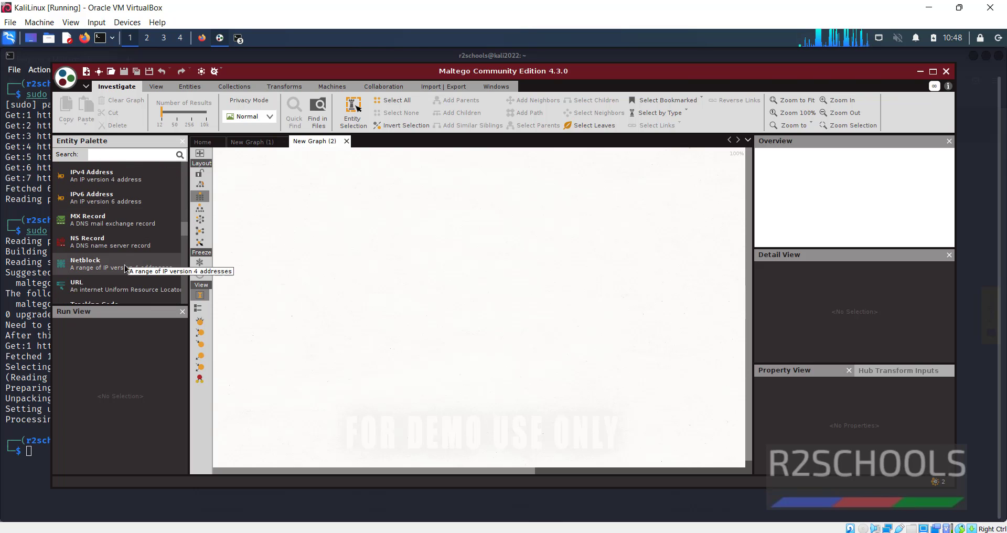
scroll(128, 260, down, 2)
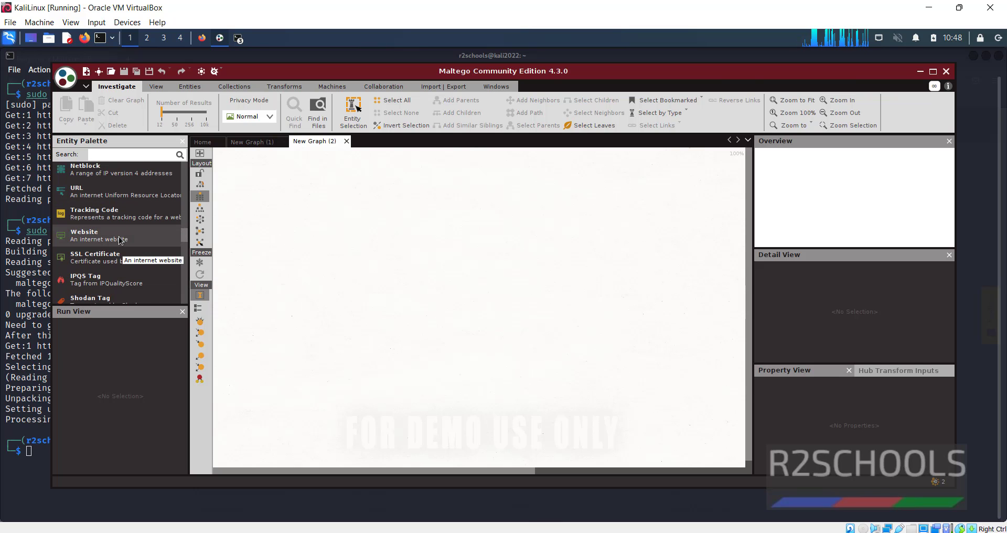
click(120, 239)
drag(121, 239, 466, 257)
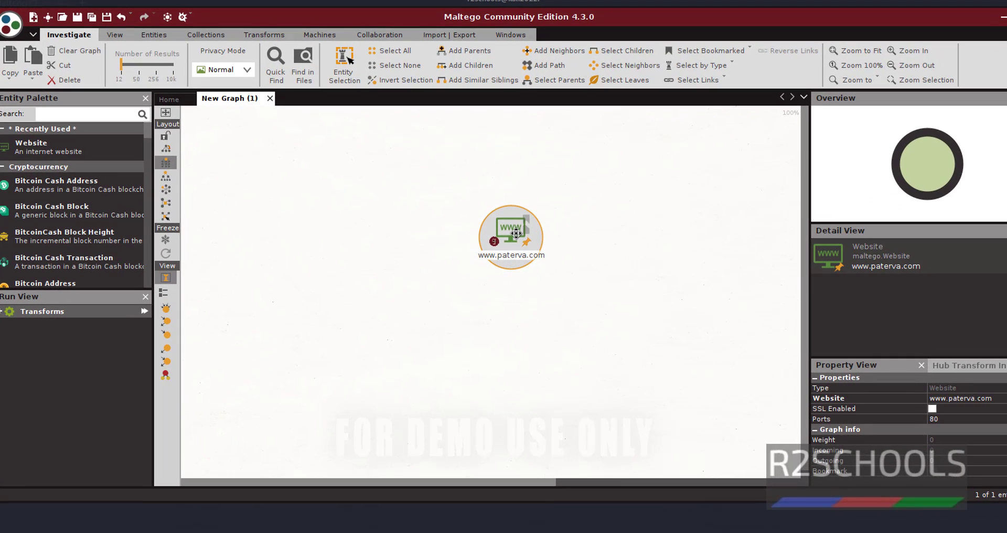
double_click(512, 233)
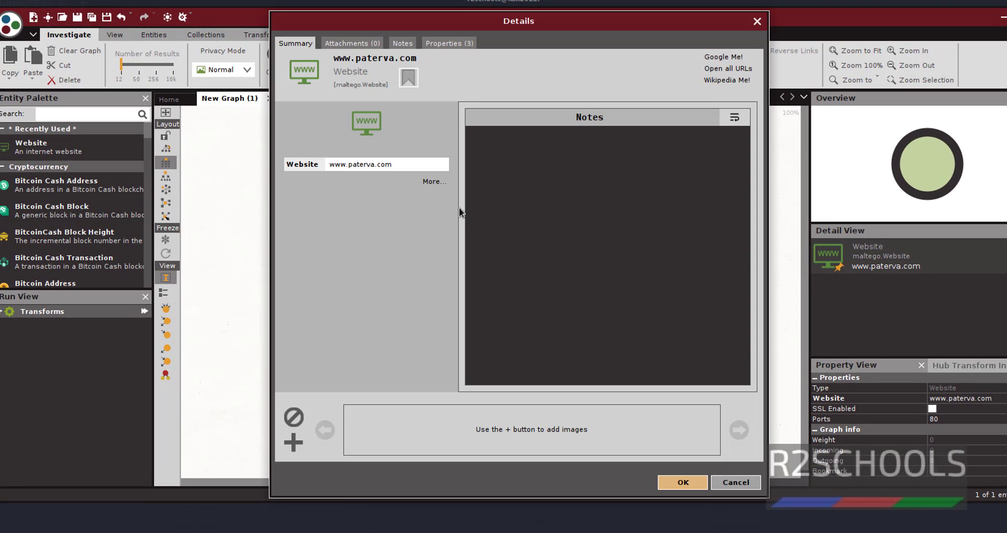
click(391, 167)
drag(376, 164, 353, 164)
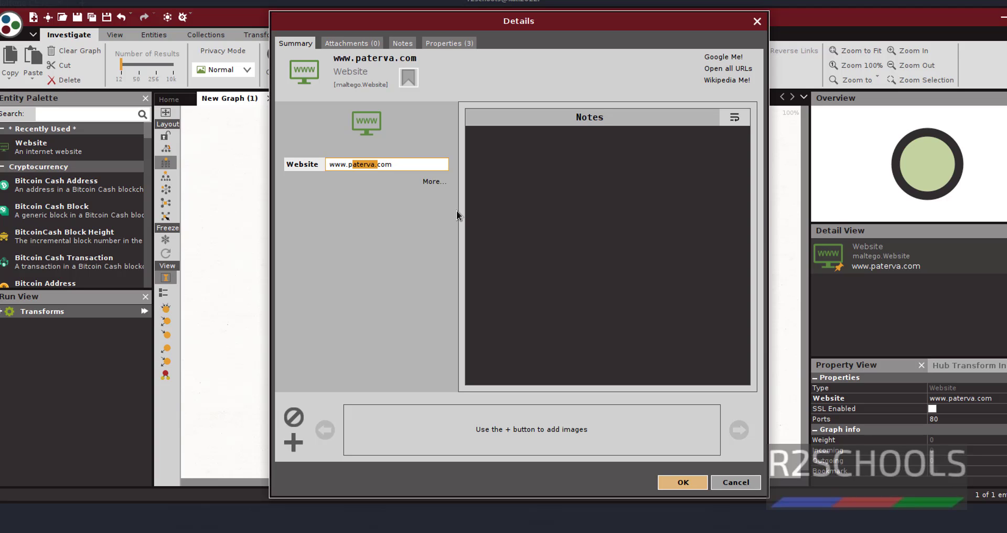
key(BackSpace)
key(BackSpace)
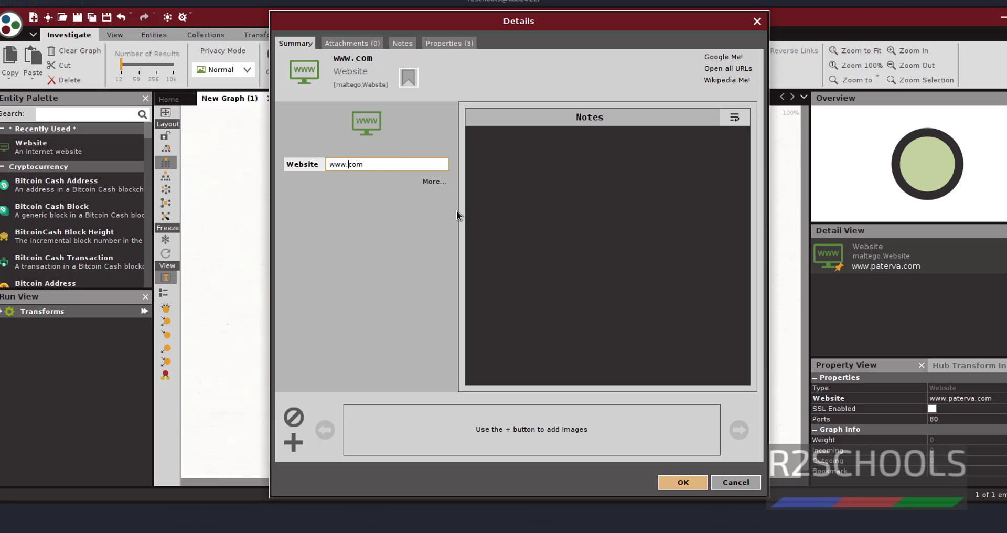
text(google.)
click(682, 482)
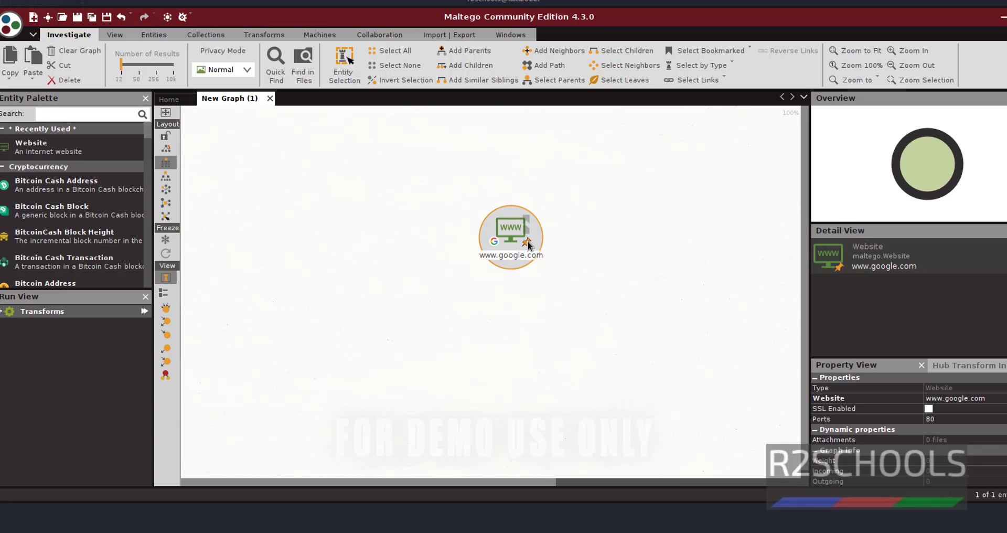
right_click(514, 228)
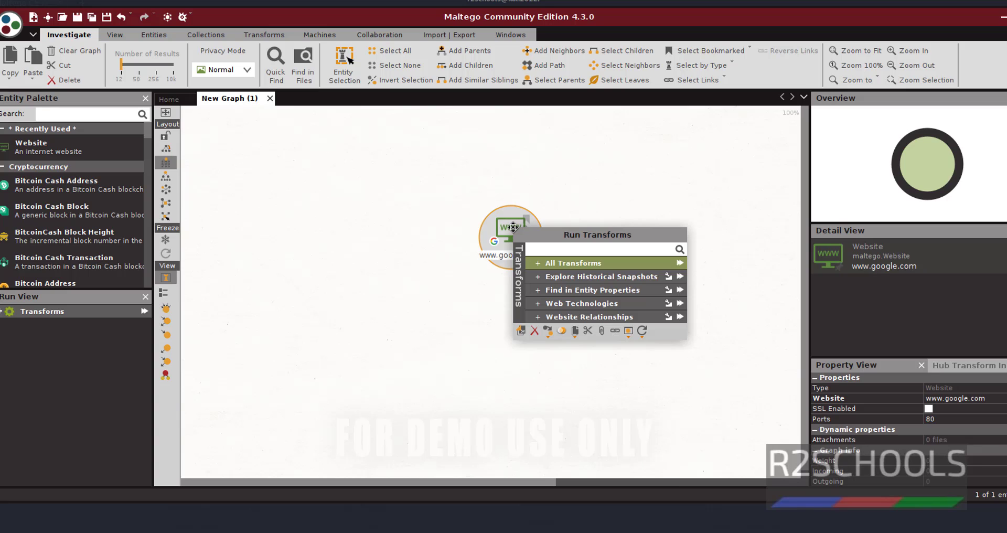
click(575, 264)
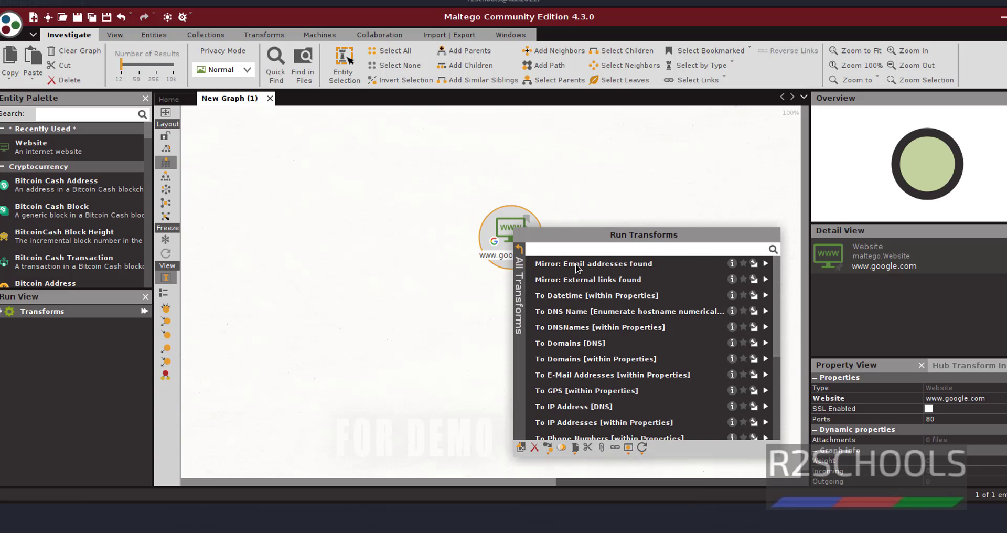
scroll(583, 304, down, 2)
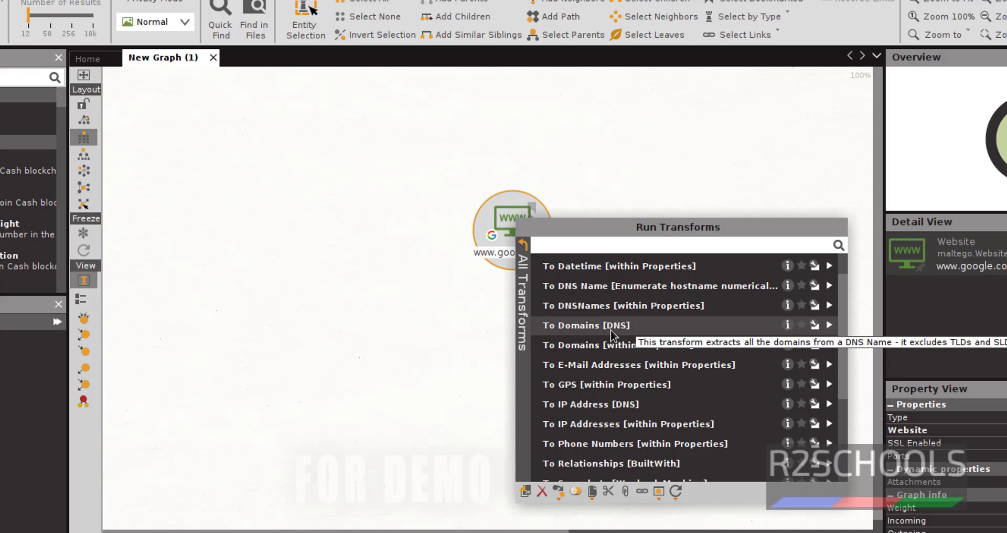
click(611, 330)
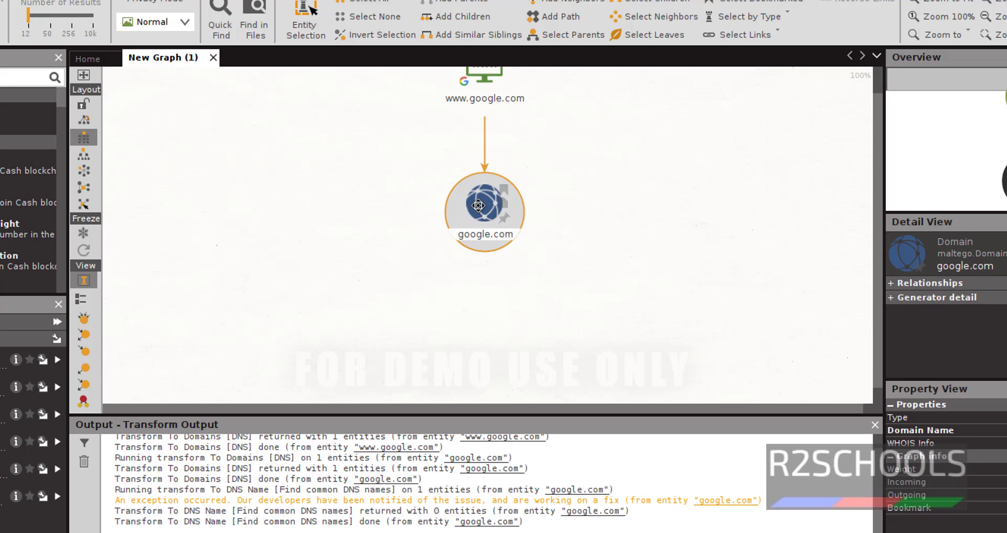
Run To DNS Name [Using Name Schema dictionary] on google.com, adding twelve subdomains like admin.google.com and gmail.google.com
right_click(481, 210)
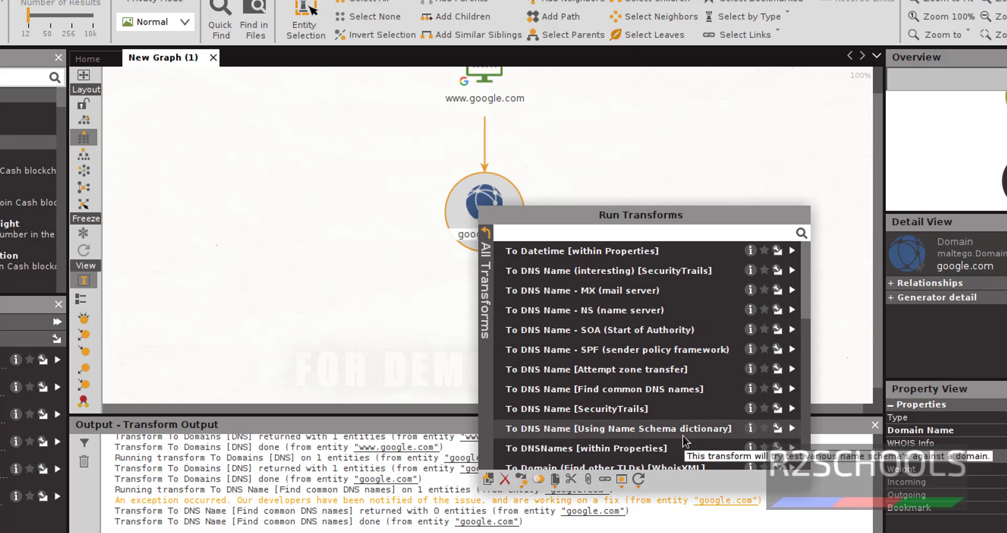
click(656, 430)
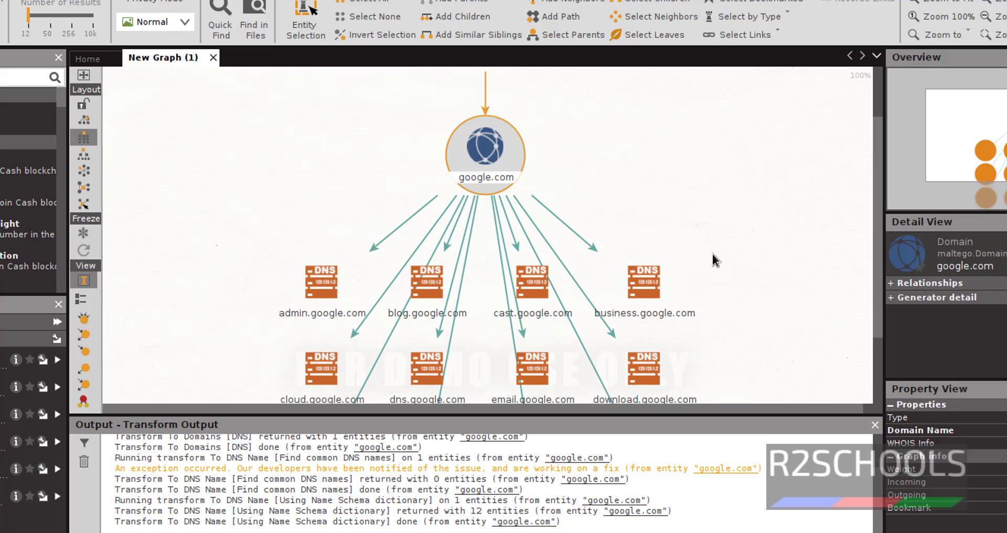
click(731, 272)
scroll(730, 272, down, 2)
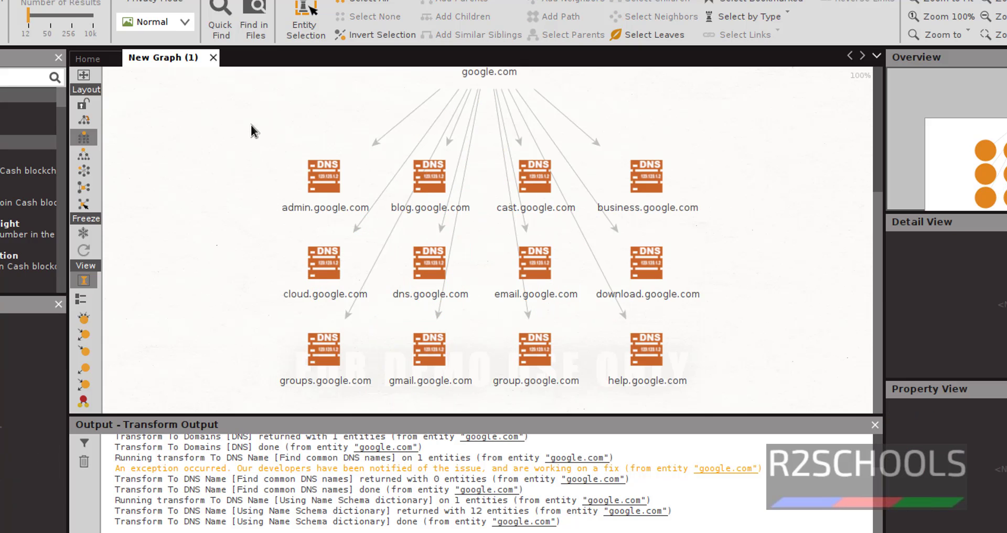
drag(251, 125, 712, 387)
key(Delete)
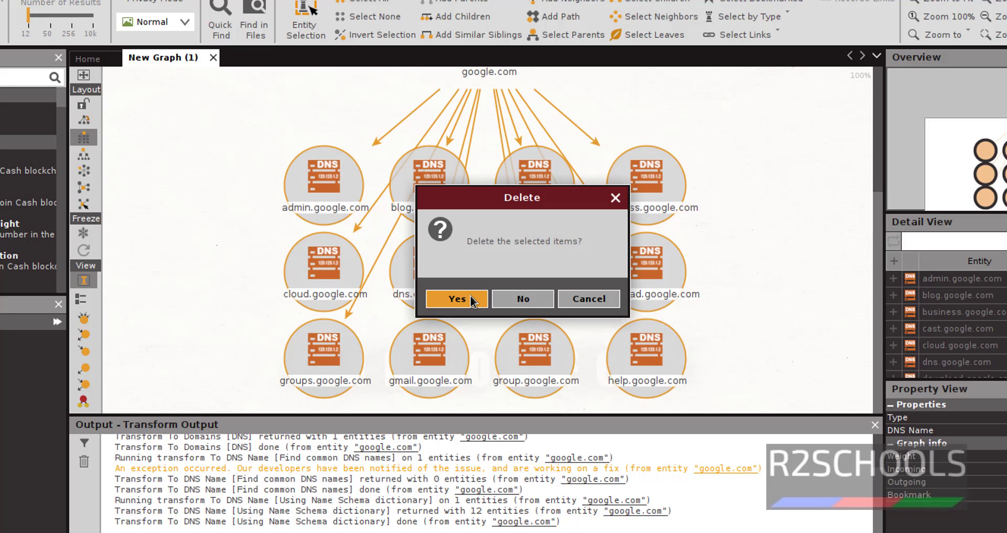
click(471, 299)
Rerun To Domains [DNS] on google.com, which returns 1 entity
right_click(485, 268)
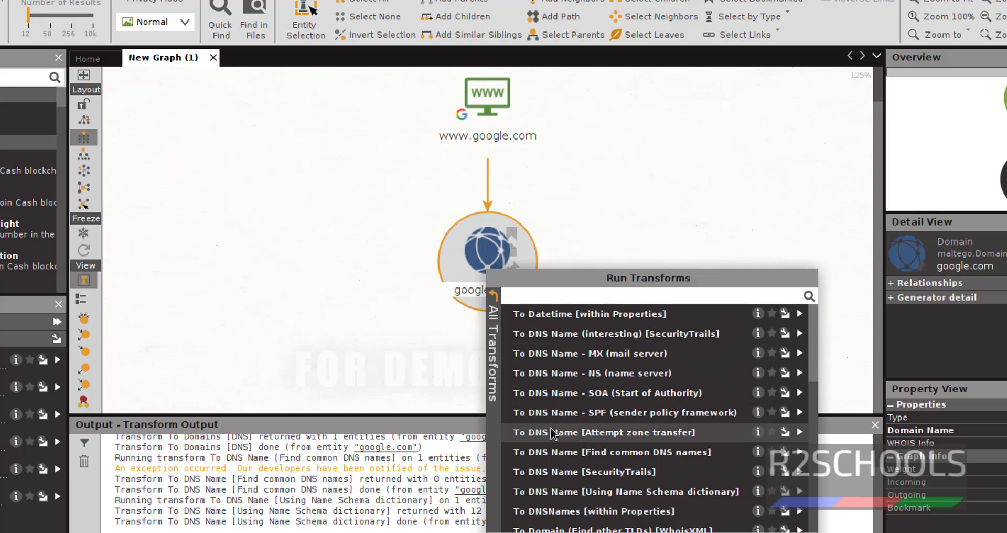
scroll(552, 433, down, 3)
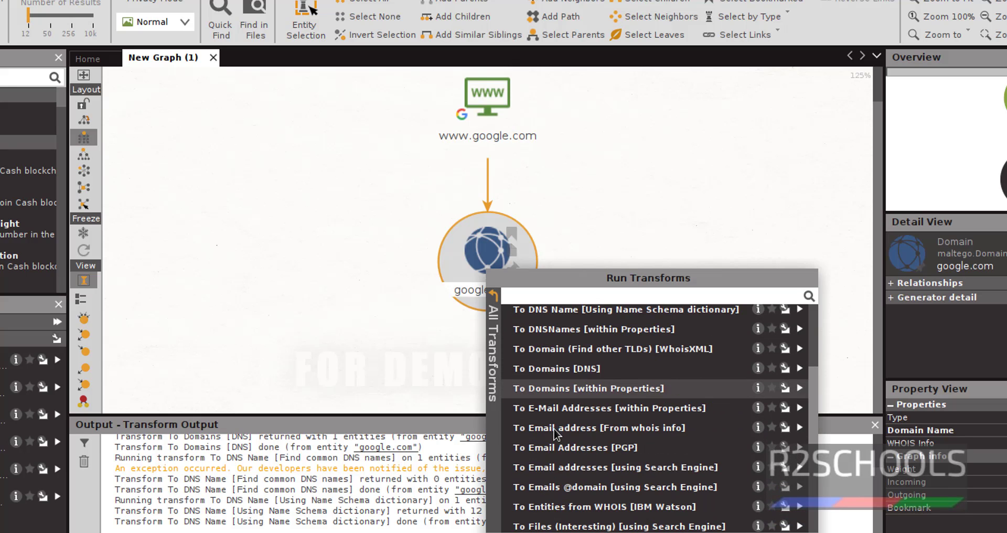
click(561, 371)
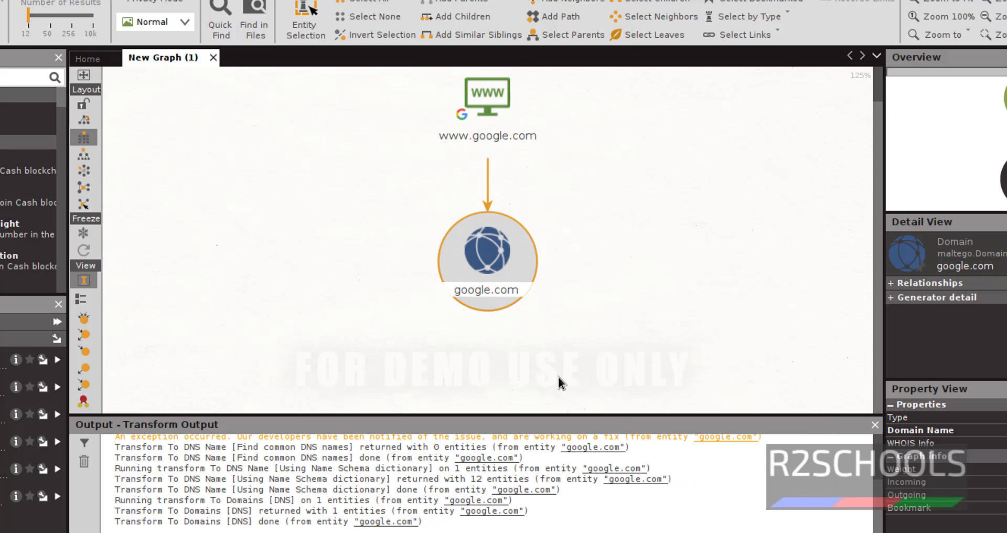